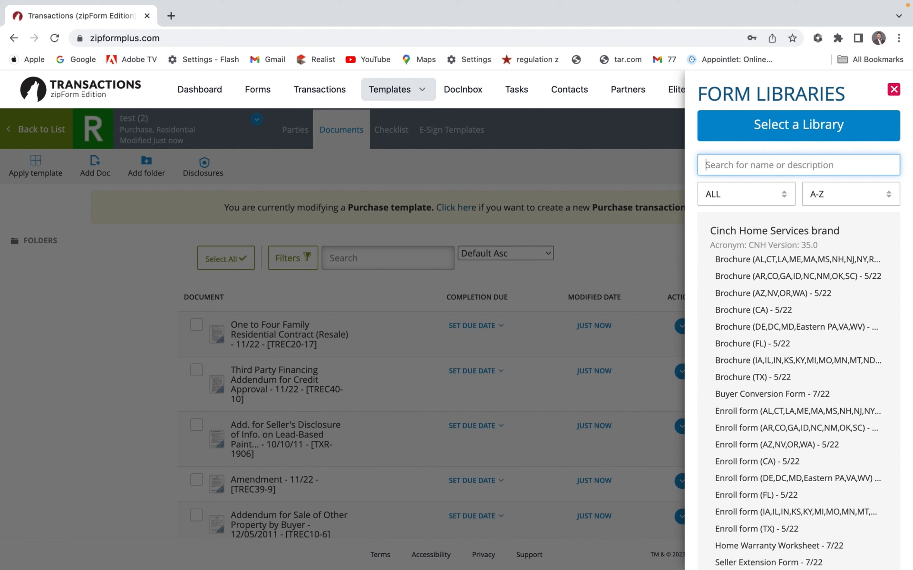
# Search the form libraries for 49-1 and add the Addendum Concerning Right to Terminate Due to Lender's Appraisal to the template.
pyautogui.write('49')
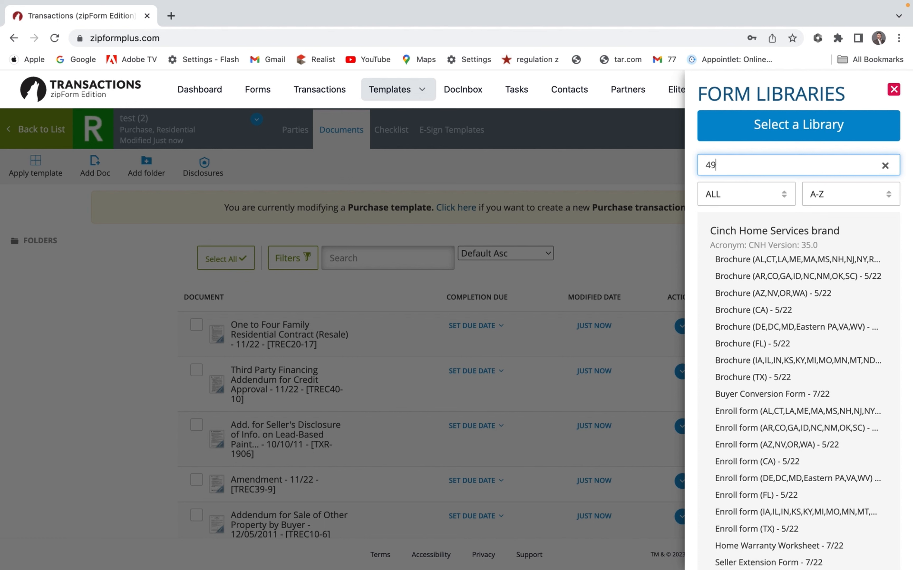
pyautogui.write('-1')
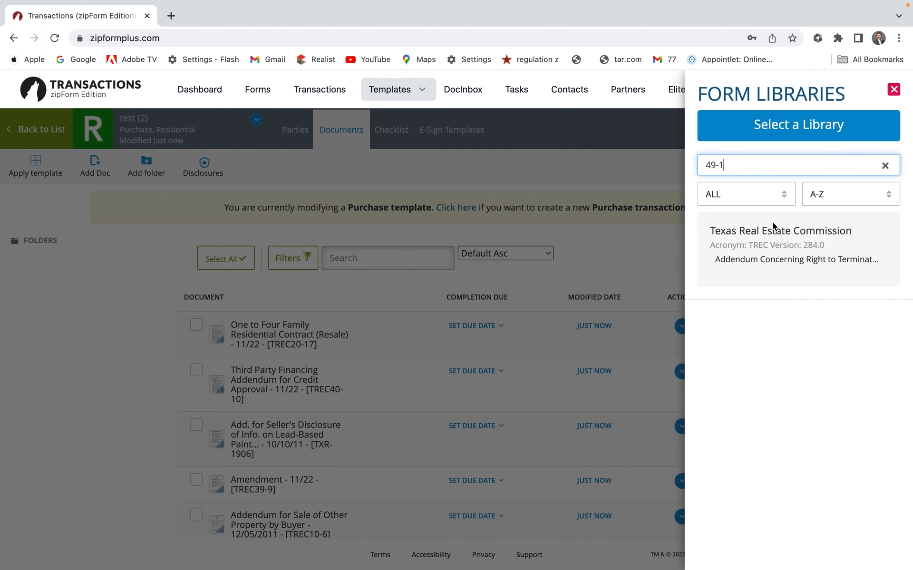
pyautogui.click(781, 260)
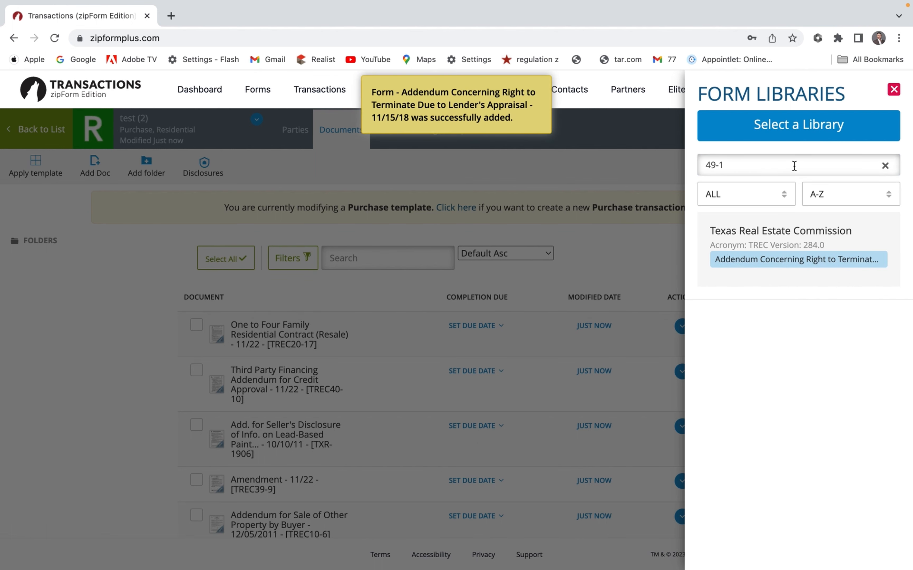
# Search the form libraries for 2506 and add the Inspector Information form to the template.
pyautogui.click(761, 167)
pyautogui.press('BackSpace')
pyautogui.press('BackSpace')
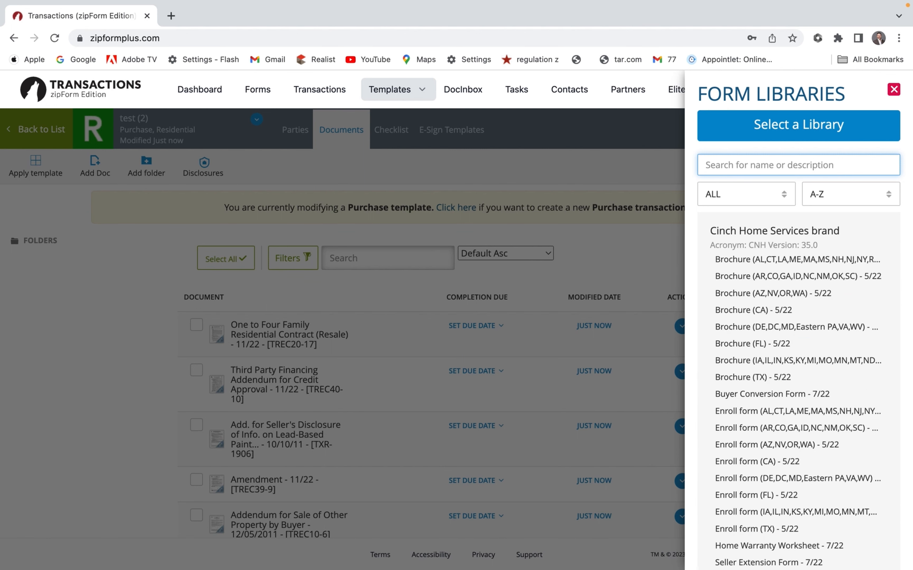
pyautogui.write('25')
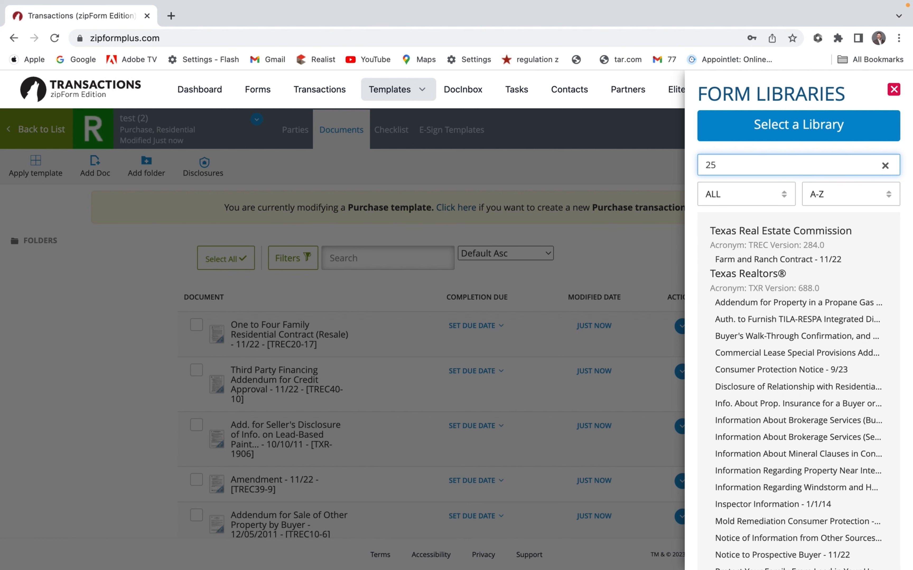
pyautogui.write('06')
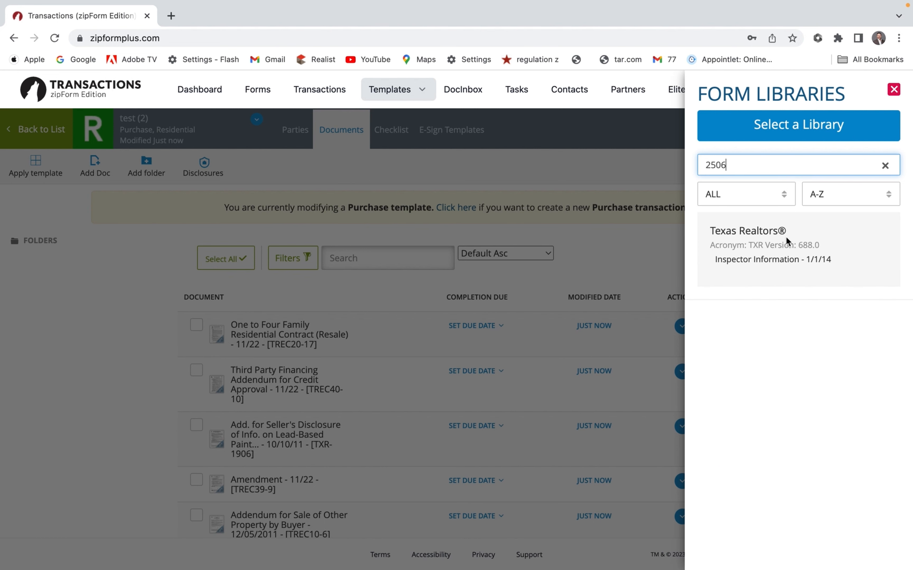
pyautogui.click(762, 261)
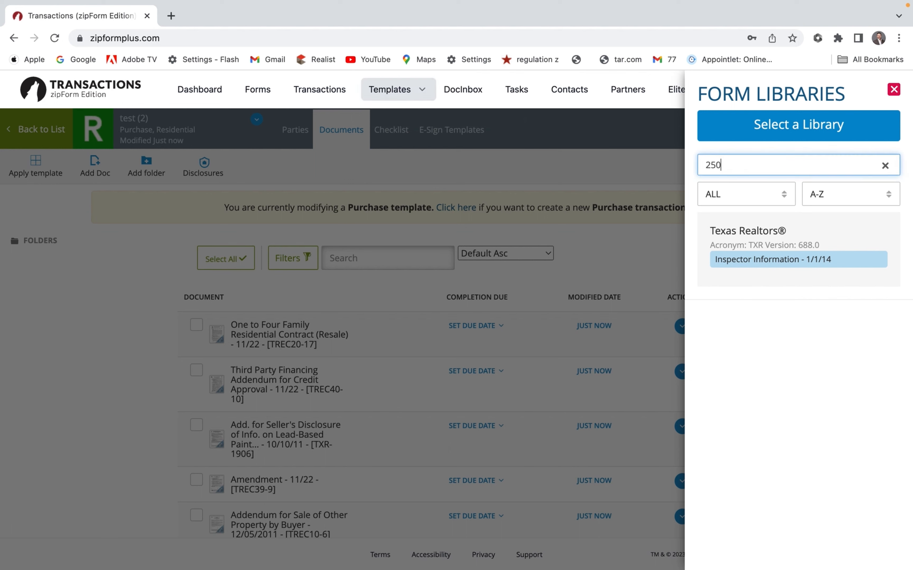
# Search the form libraries for 1501 and add the Residential Buyer/Tenant Representation Agreement to the template.
pyautogui.press('BackSpace')
pyautogui.press('BackSpace')
pyautogui.press('BackSpace')
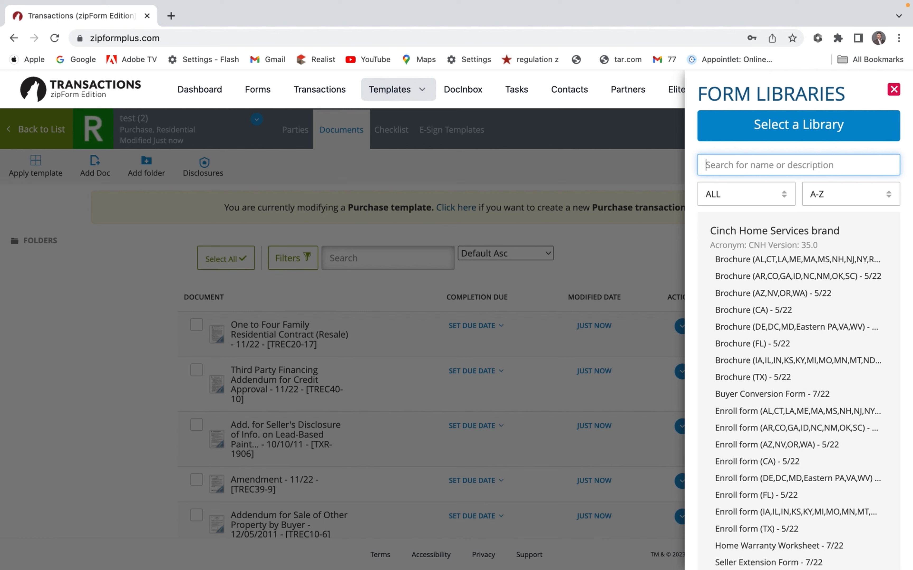
pyautogui.write('1501')
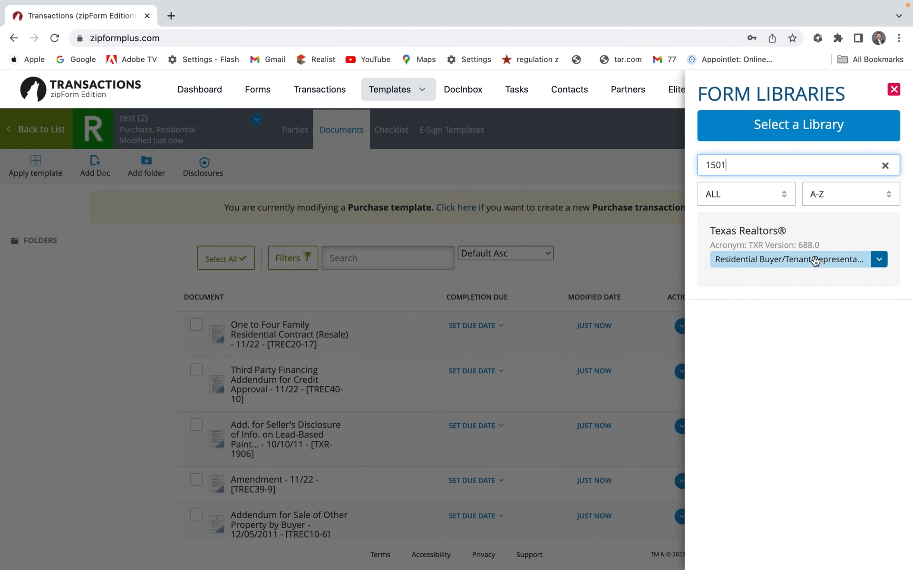
pyautogui.click(805, 262)
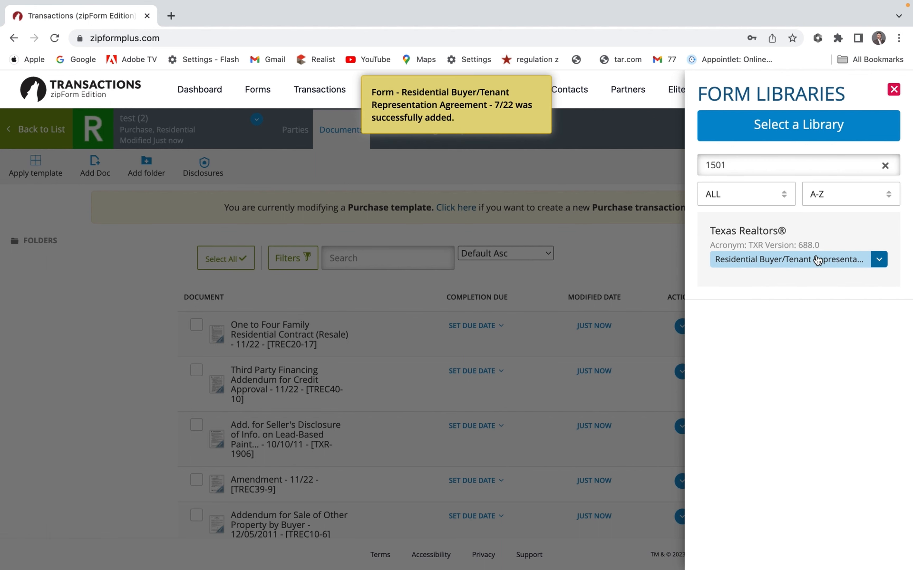
# Search the form libraries for 2501 and add the Information About Brokerage Services (Buyer/Tenant) form to the template.
pyautogui.click(749, 164)
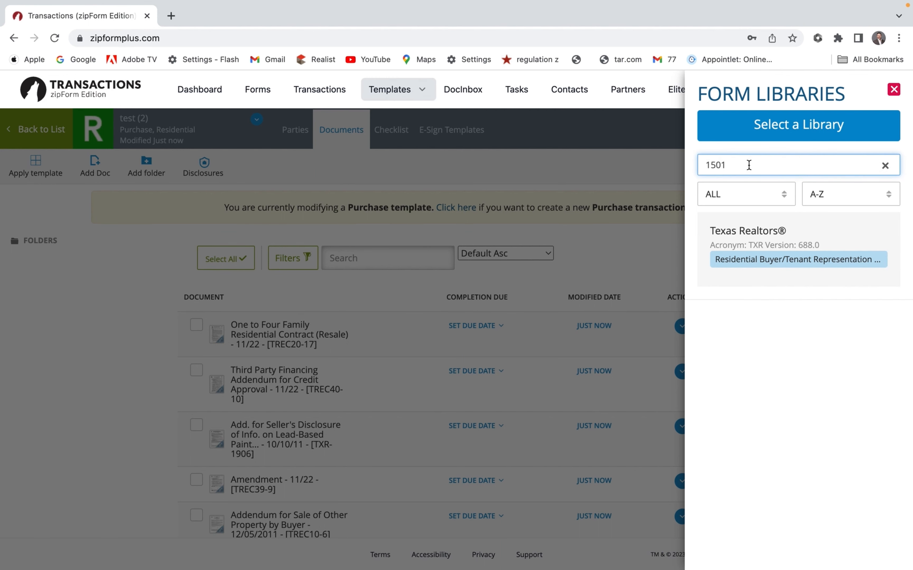
pyautogui.press('BackSpace')
pyautogui.press('BackSpace')
pyautogui.press('BackSpace')
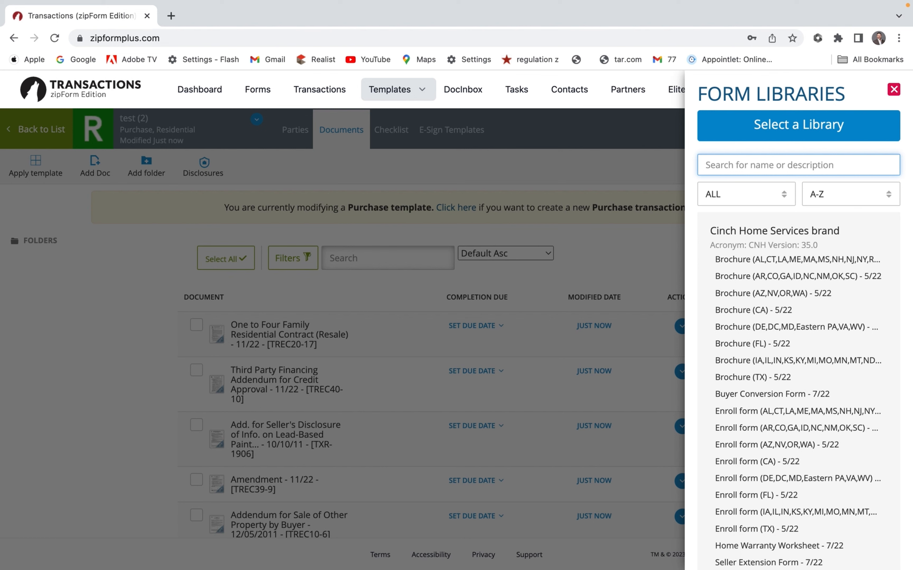
pyautogui.write('25')
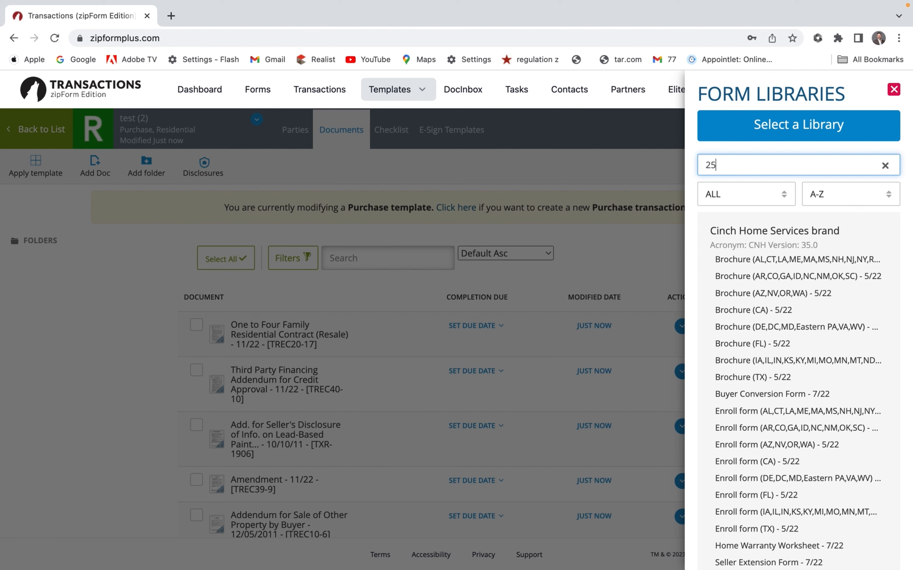
pyautogui.write('01')
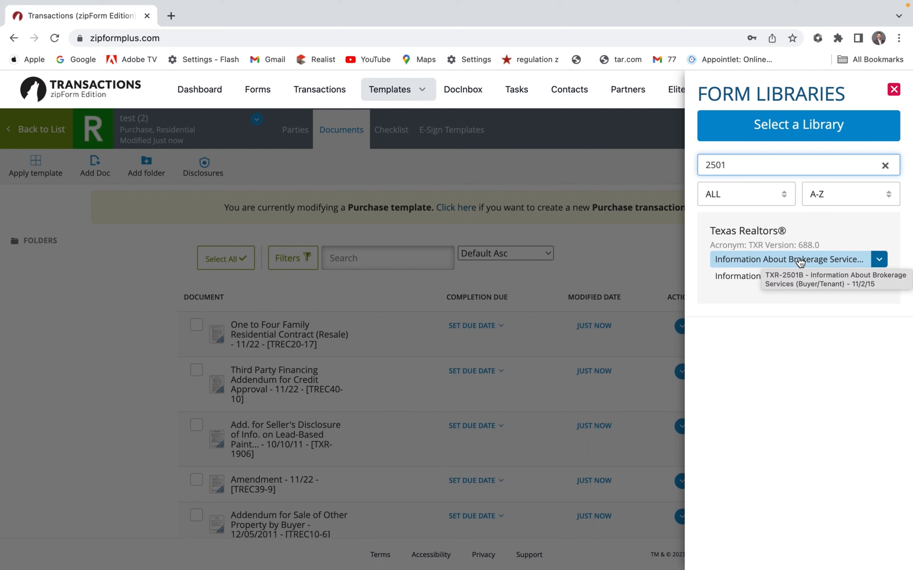
pyautogui.click(800, 261)
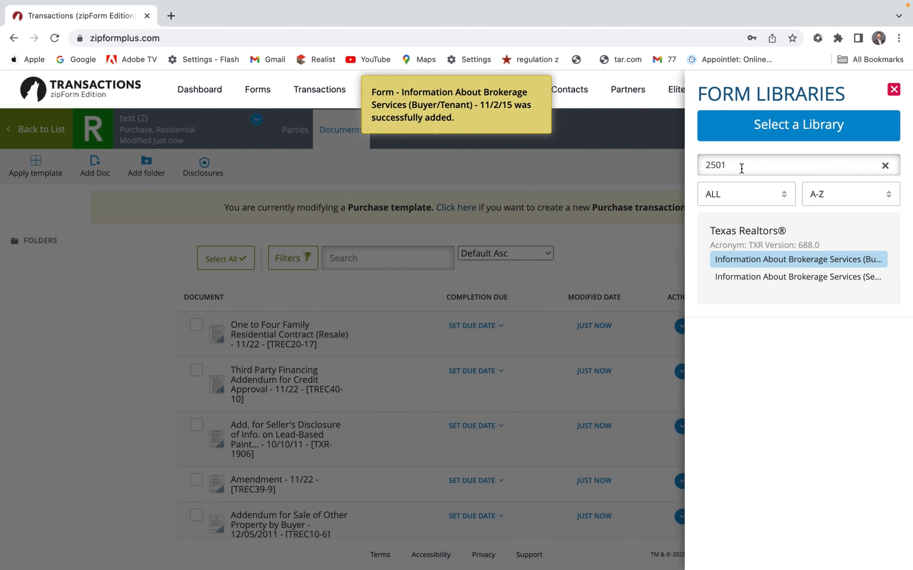
# Search the form libraries for 2503 and add the Consumer Protection Notice to the template.
pyautogui.click(762, 168)
pyautogui.press('BackSpace')
pyautogui.press('BackSpace')
pyautogui.press('BackSpace')
pyautogui.press('BackSpace')
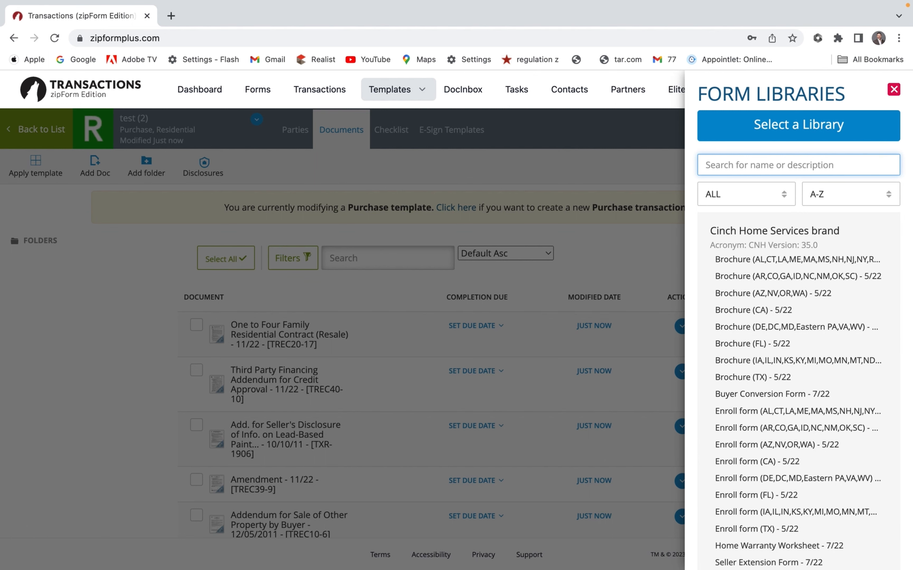
pyautogui.write('25')
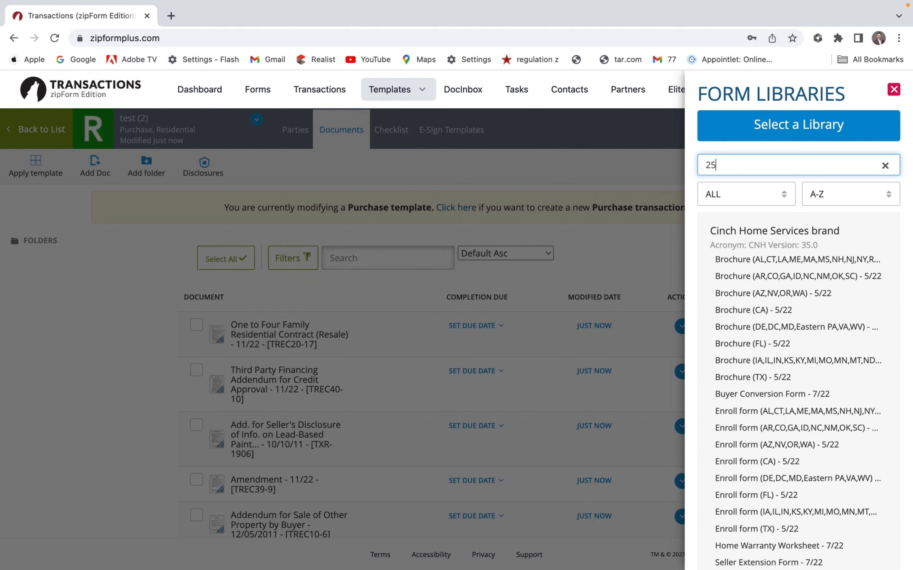
pyautogui.write('03')
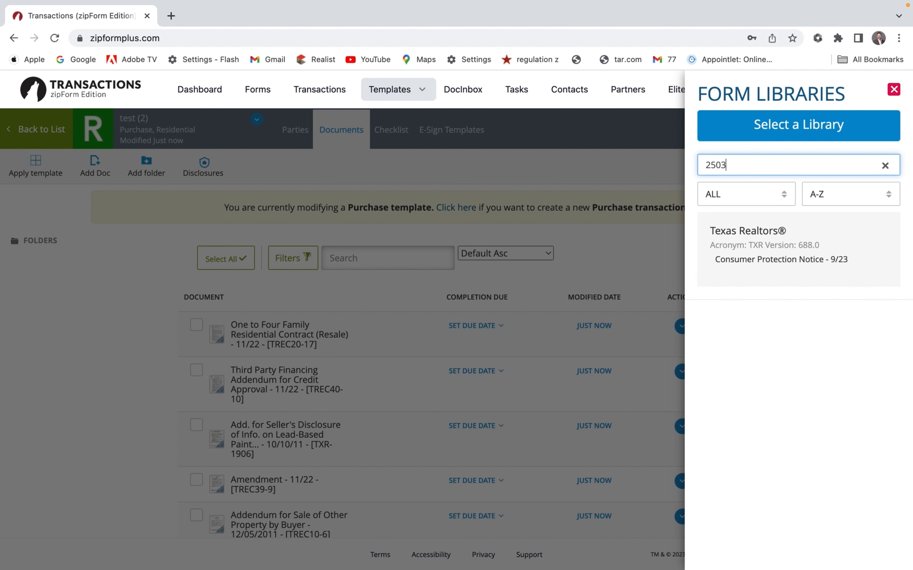
pyautogui.click(787, 261)
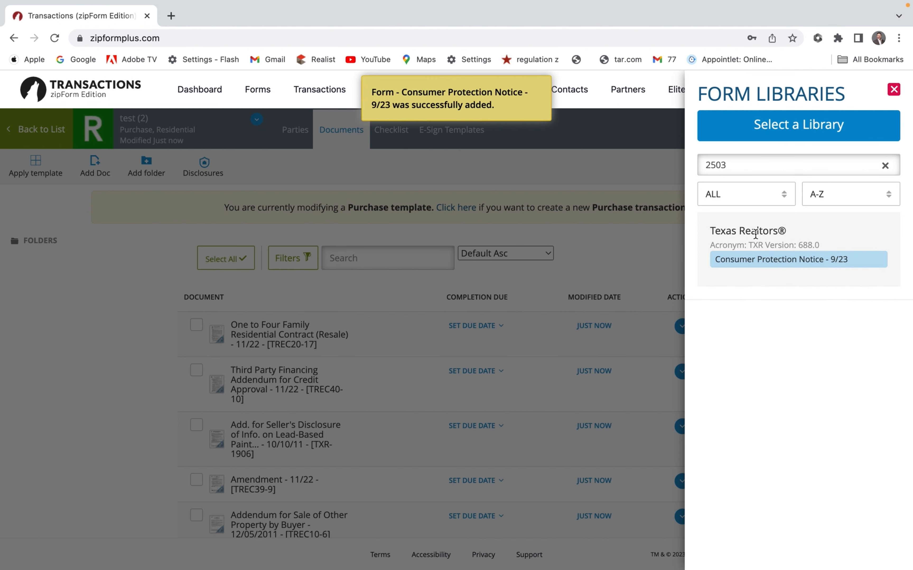
# Clear the form search and close the form libraries to return to the template's documents.
pyautogui.moveTo(742, 167); pyautogui.dragTo(673, 170)
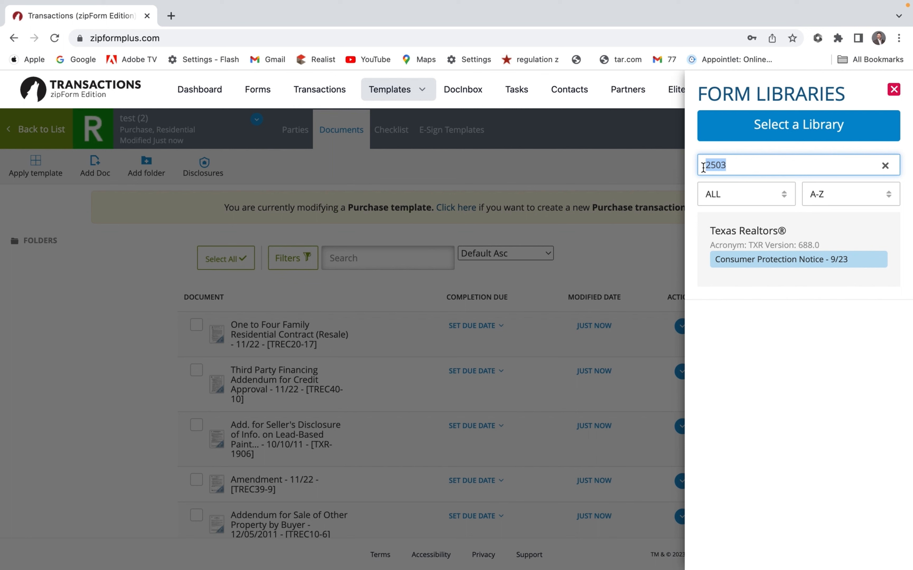
pyautogui.press('BackSpace')
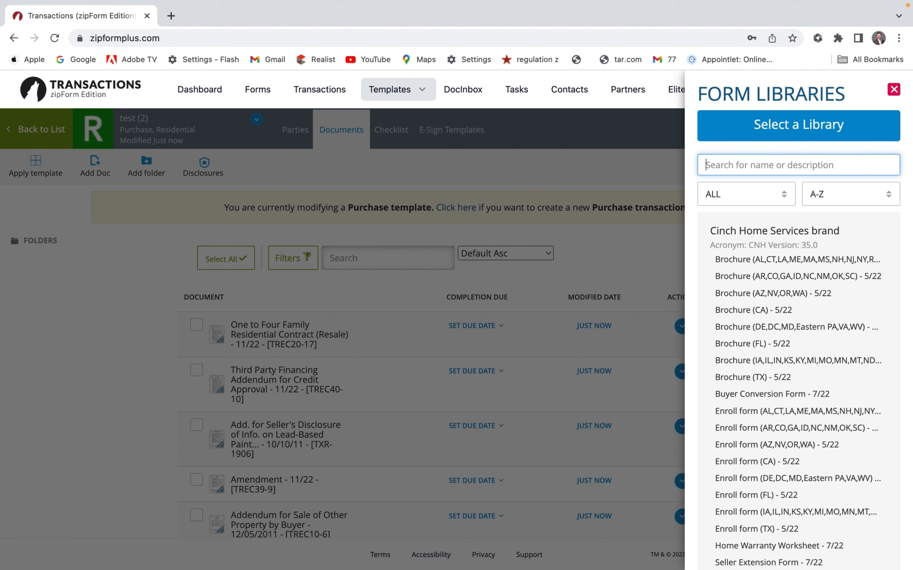
pyautogui.click(621, 256)
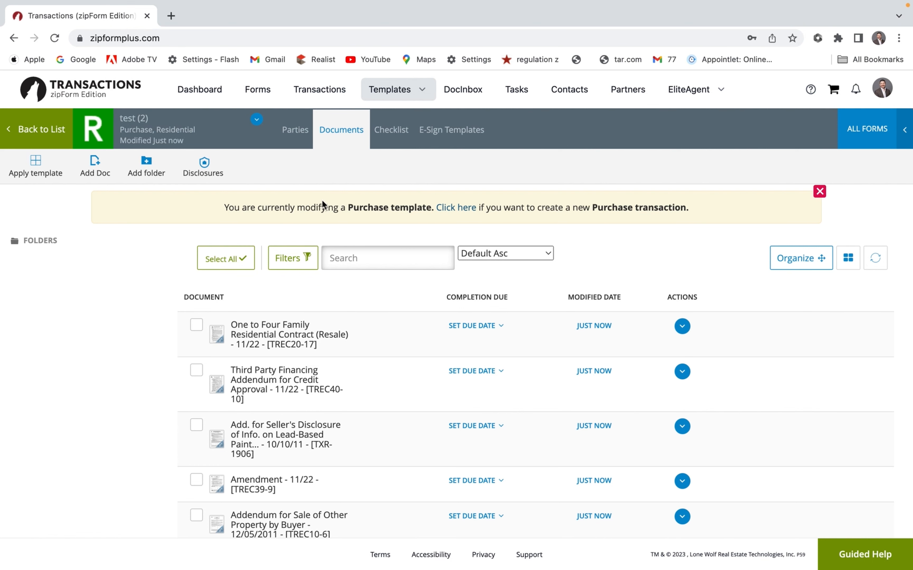
# Go back to the template list, reopen the test (2) template and review its list of documents.
pyautogui.click(33, 132)
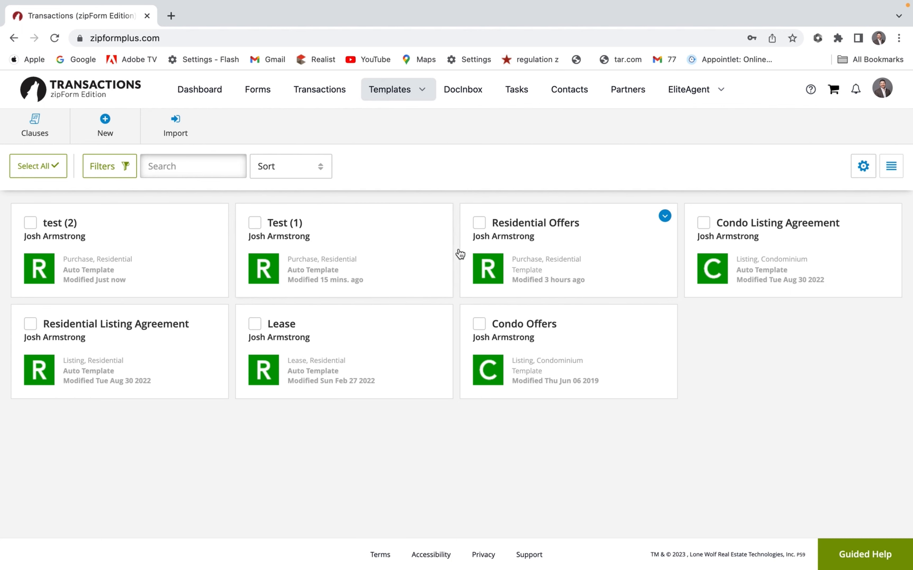
pyautogui.click(68, 235)
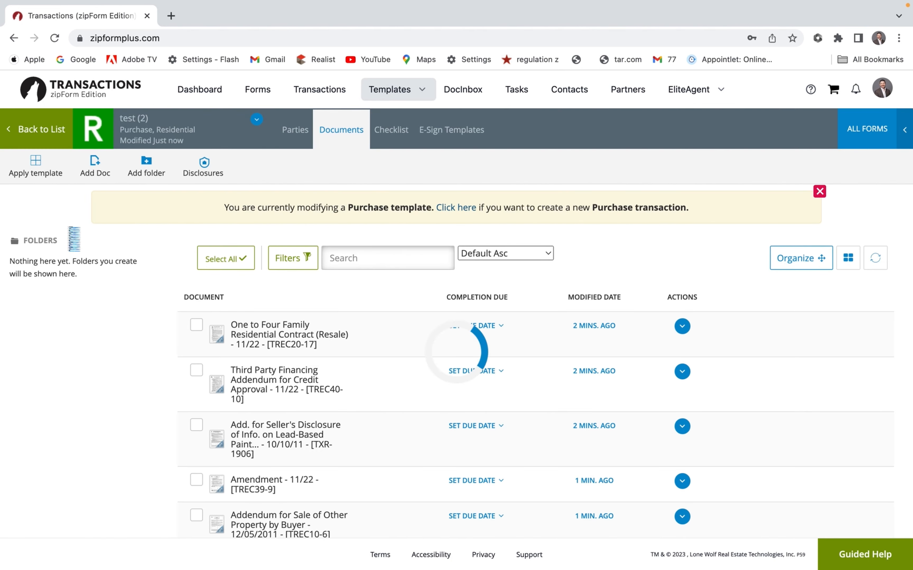
pyautogui.scroll(-5, 446, 402)
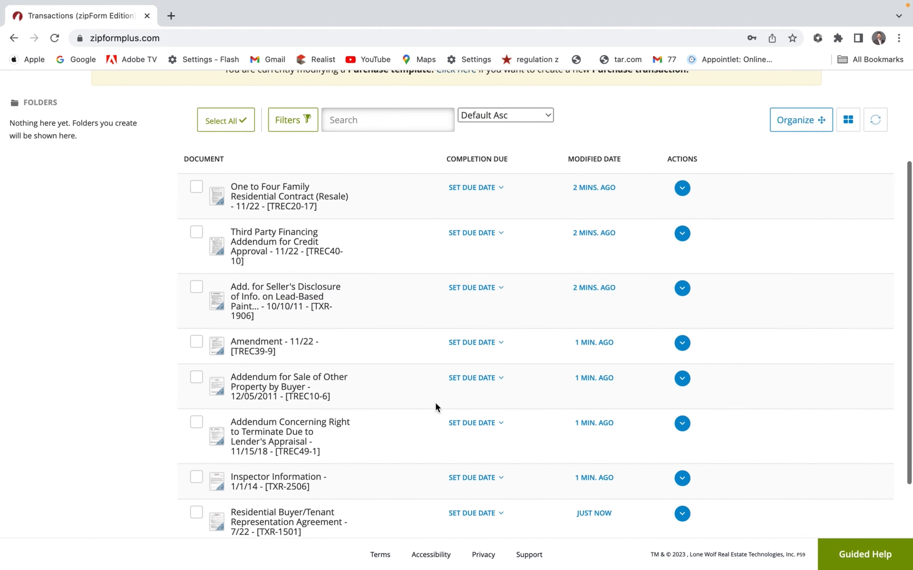
pyautogui.scroll(5, 502, 294)
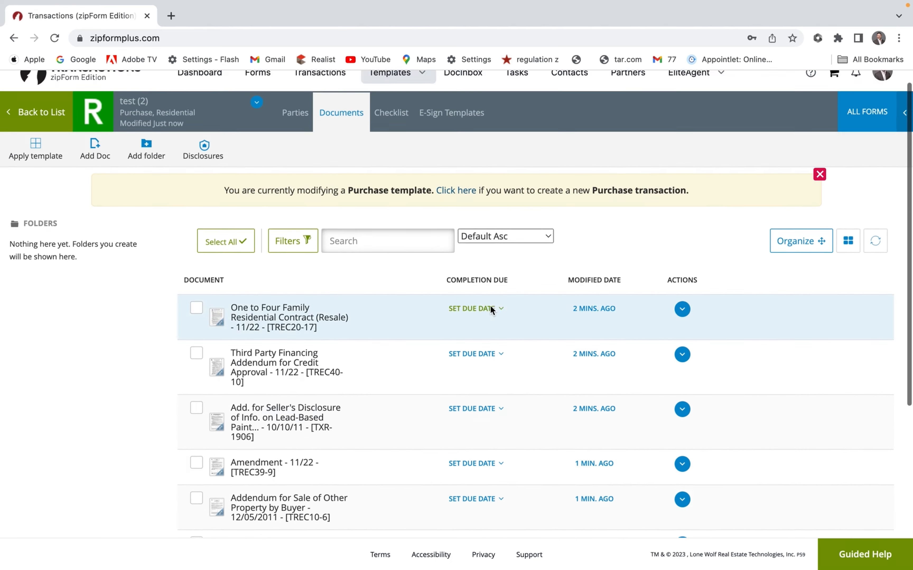
pyautogui.scroll(-8, 440, 362)
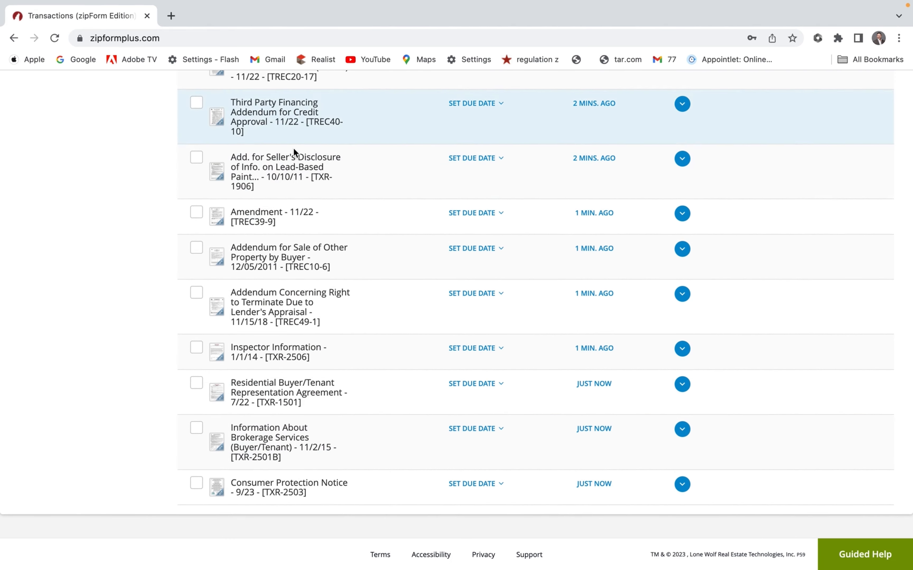
pyautogui.scroll(6, 300, 379)
pyautogui.scroll(-4, 307, 343)
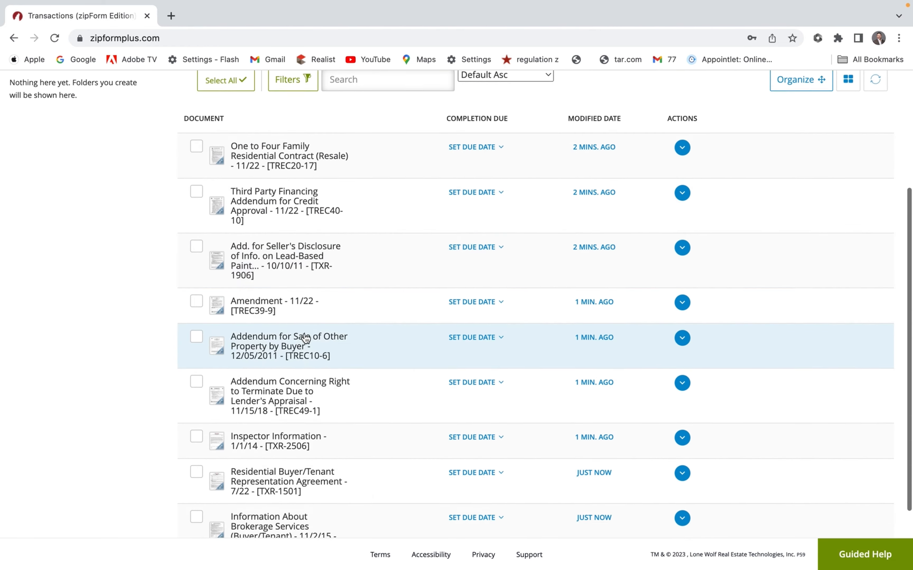
pyautogui.scroll(1, 301, 335)
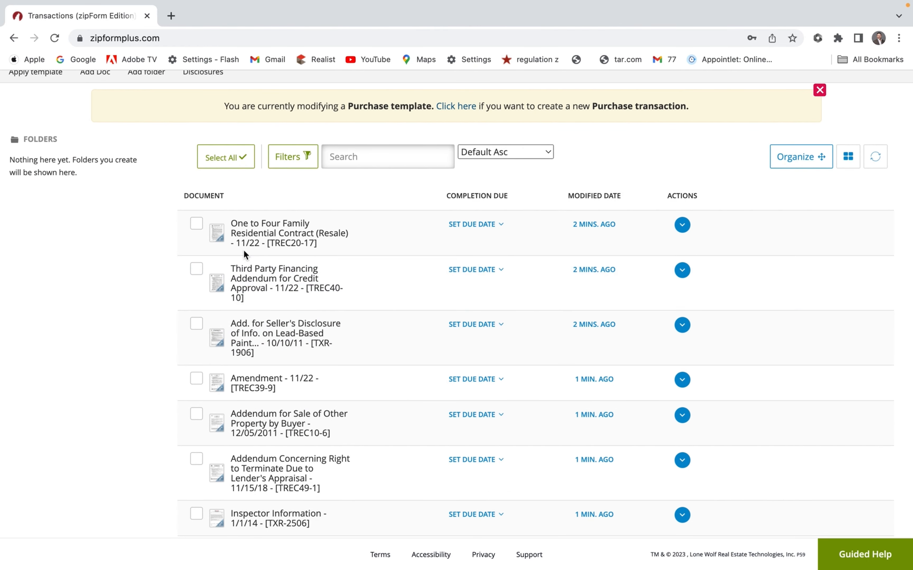
# Open the One to Four Family Residential Contract (Resale) in Form Editor Classic and review its contract paragraphs and signature page.
pyautogui.click(273, 229)
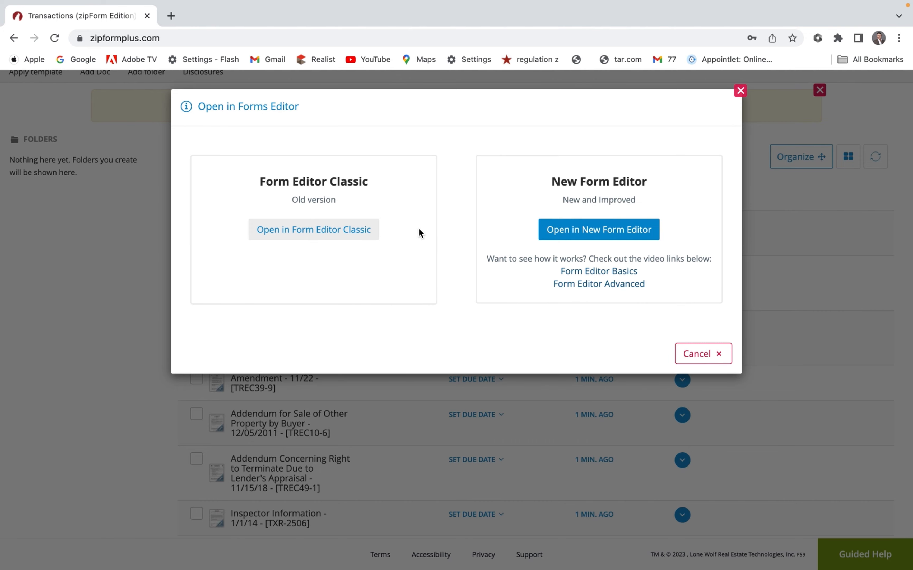
pyautogui.click(339, 236)
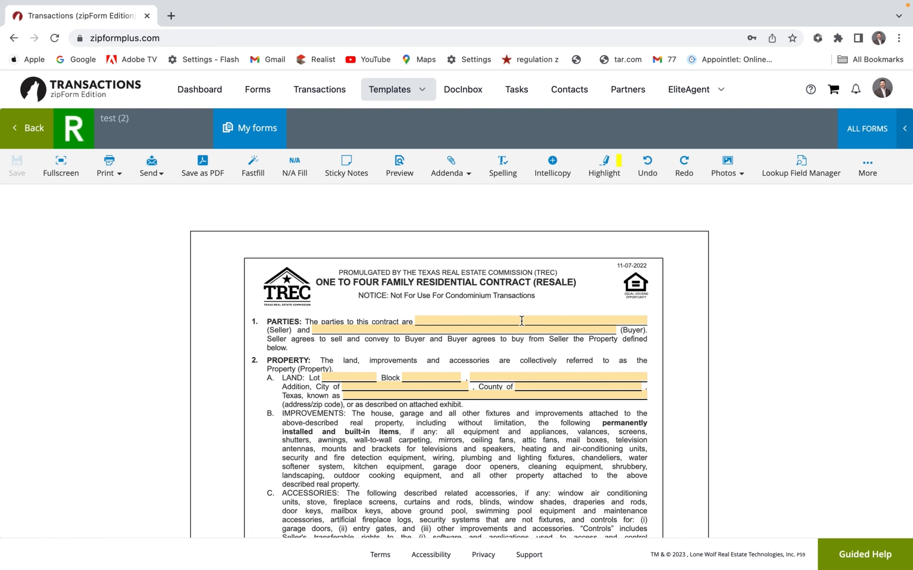
pyautogui.scroll(-10, 433, 406)
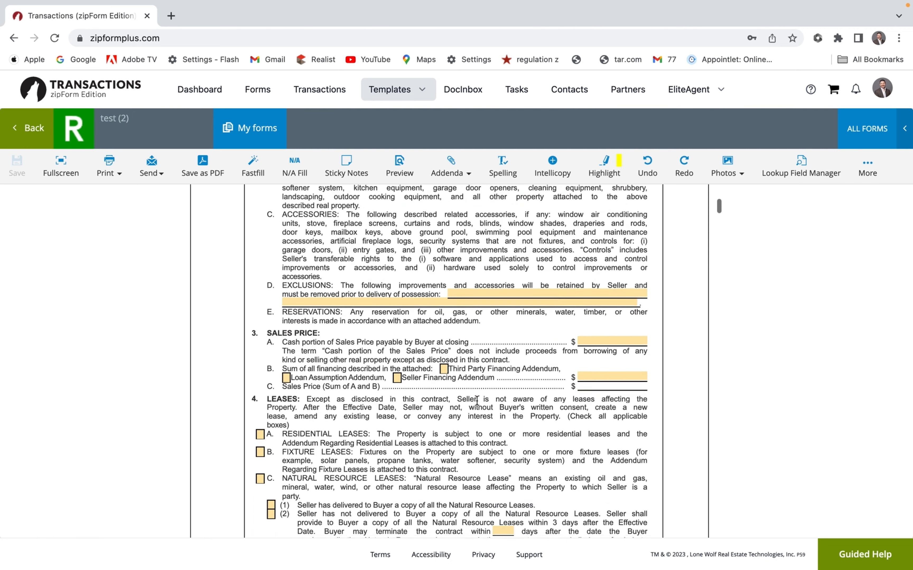
pyautogui.scroll(-15, 434, 407)
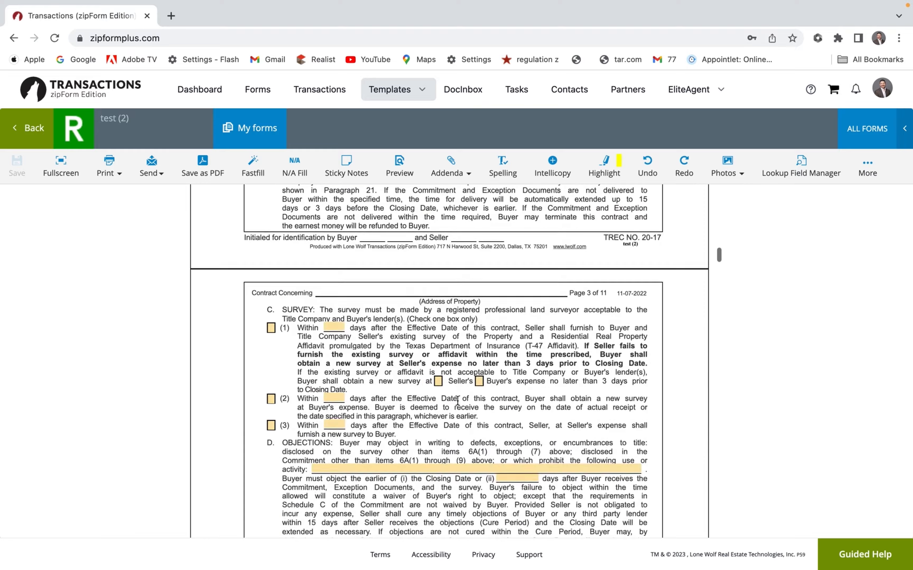
pyautogui.scroll(-15, 454, 408)
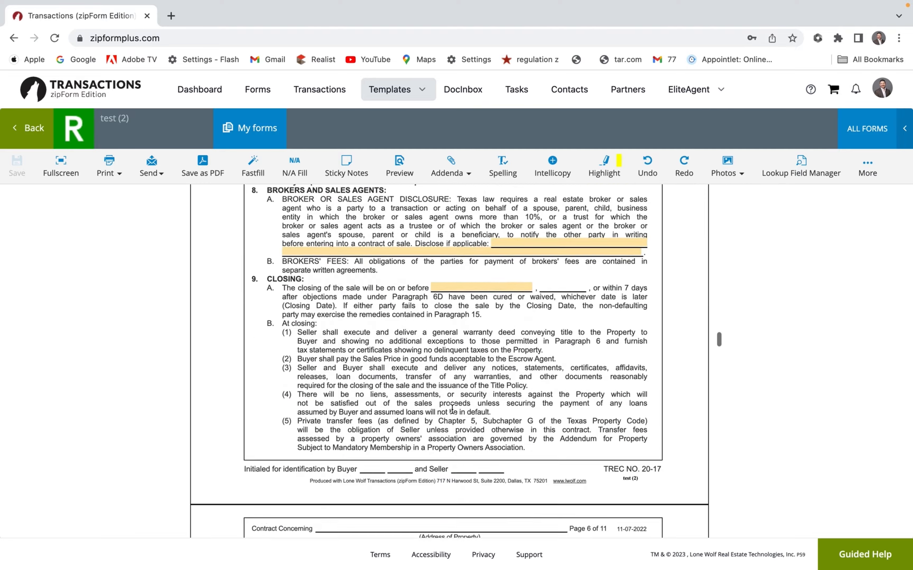
pyautogui.scroll(-15, 450, 412)
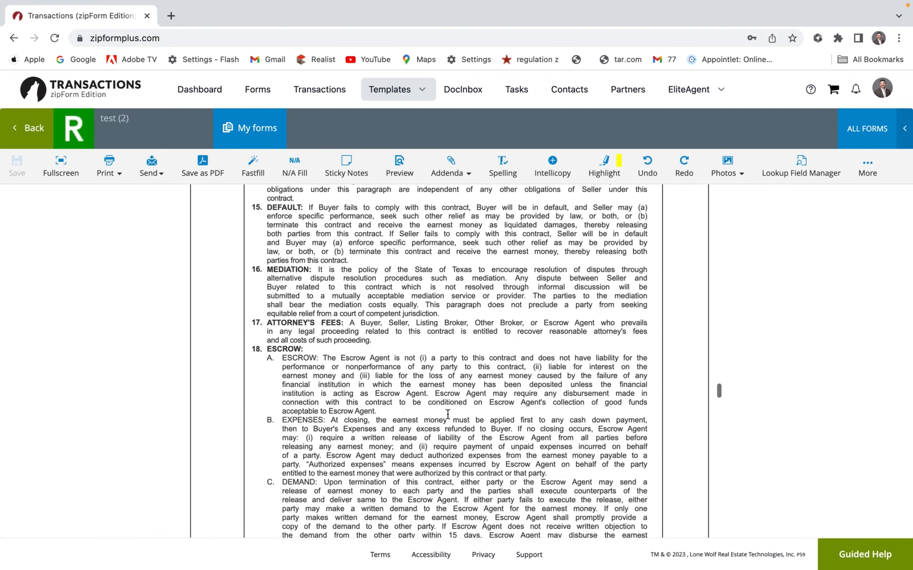
pyautogui.scroll(-1, 449, 419)
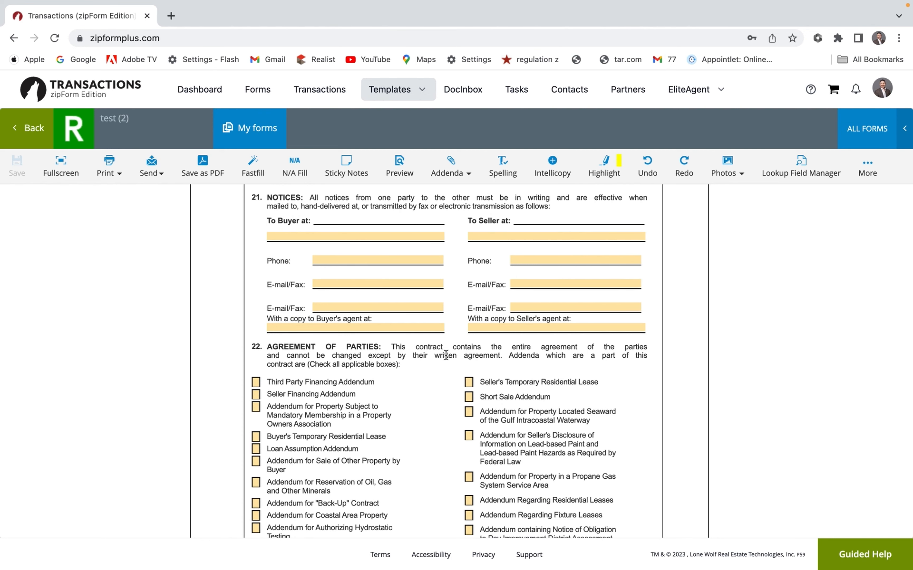
pyautogui.scroll(-6, 446, 358)
pyautogui.scroll(-4, 447, 358)
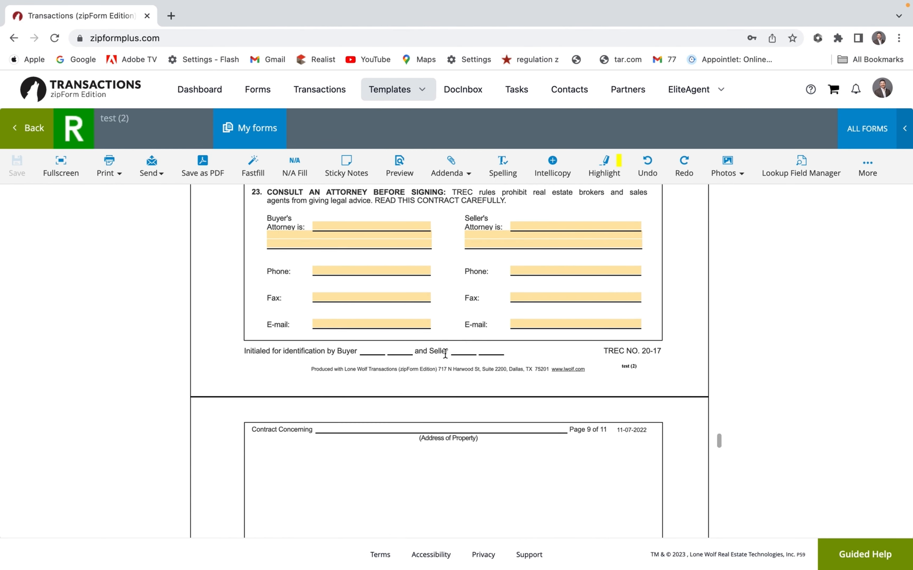
pyautogui.scroll(-16, 445, 354)
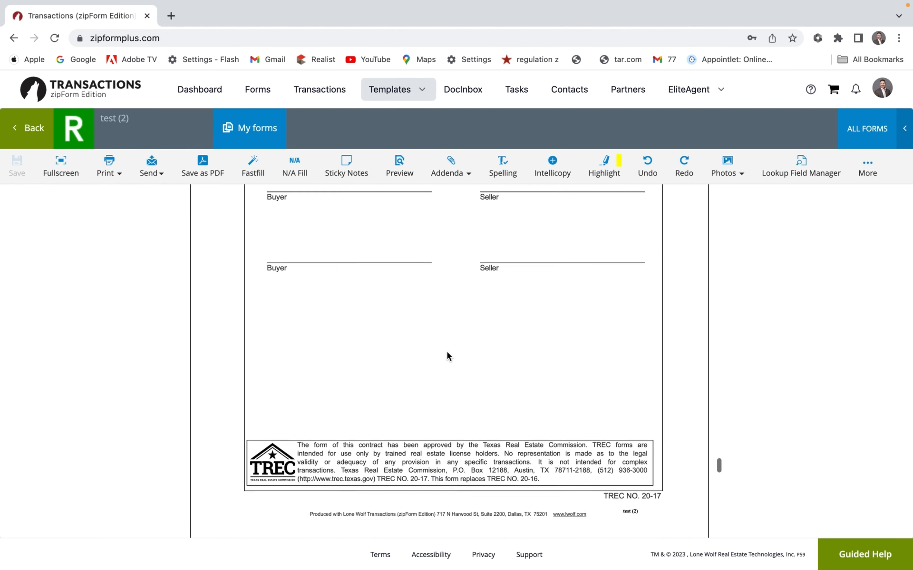
pyautogui.scroll(-17, 447, 352)
# Examine the contract's broker information fields and the option fee, earnest money and contract receipt sections.
pyautogui.scroll(6, 447, 353)
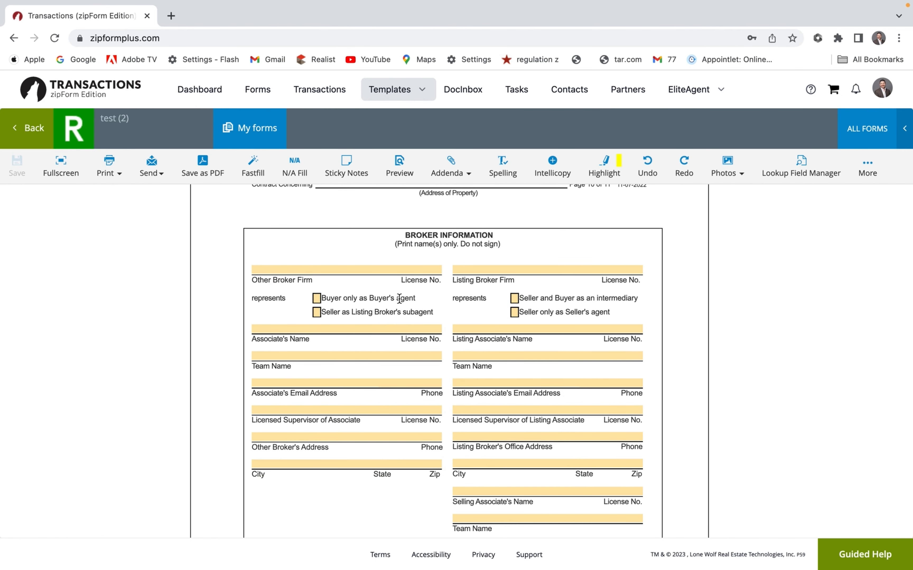
pyautogui.scroll(-8, 422, 341)
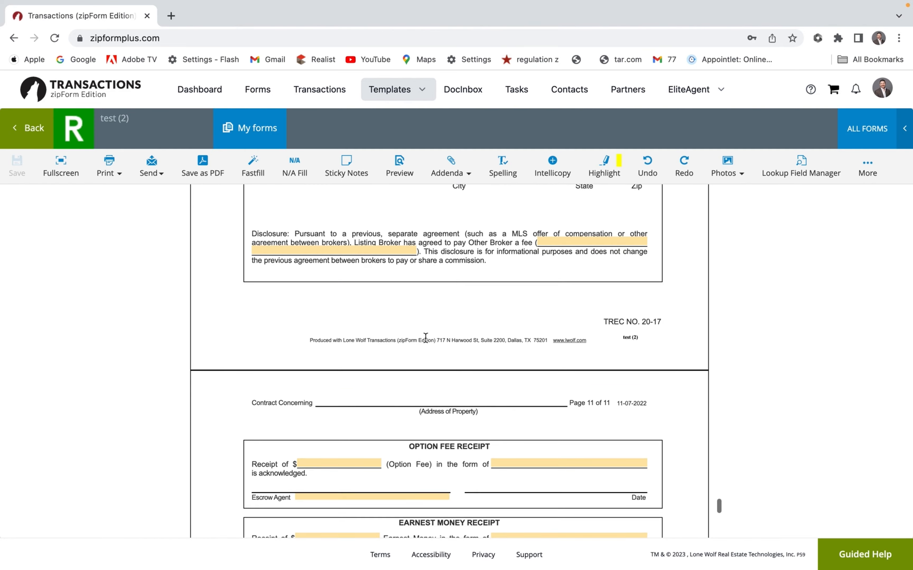
pyautogui.scroll(-8, 426, 338)
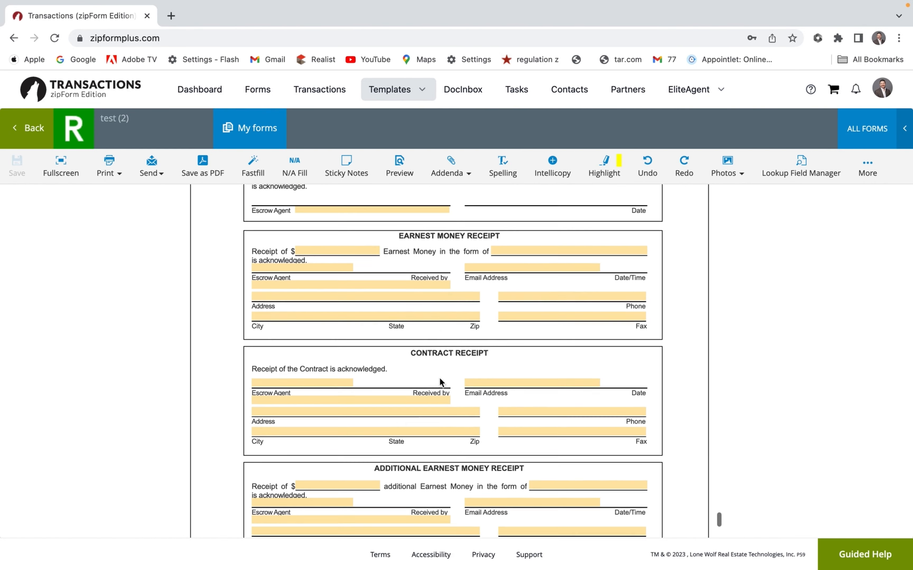
pyautogui.scroll(-6, 440, 377)
pyautogui.scroll(6, 440, 375)
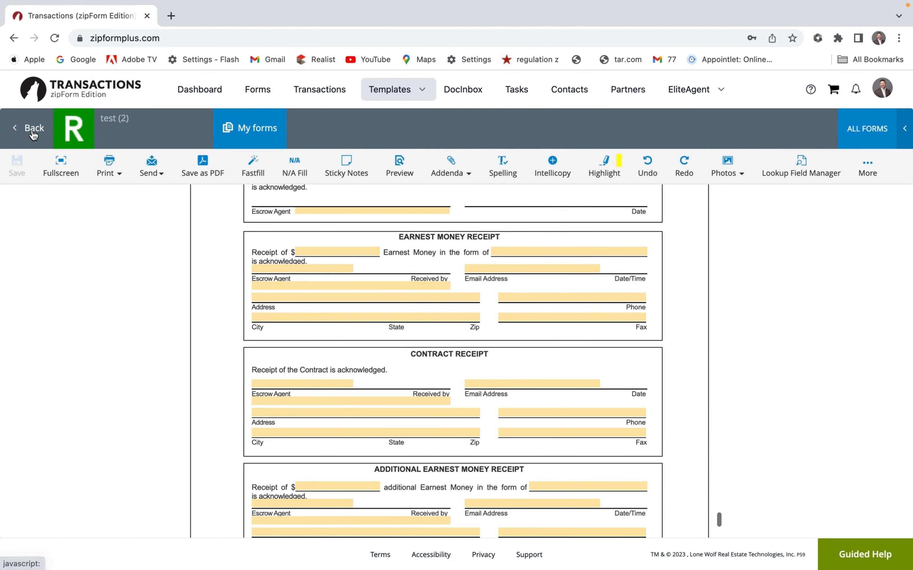
# Return to the template's documents and open the Information About Brokerage Services (Buyer/Tenant) form in Form Editor Classic.
pyautogui.click(33, 135)
pyautogui.scroll(-1, 371, 398)
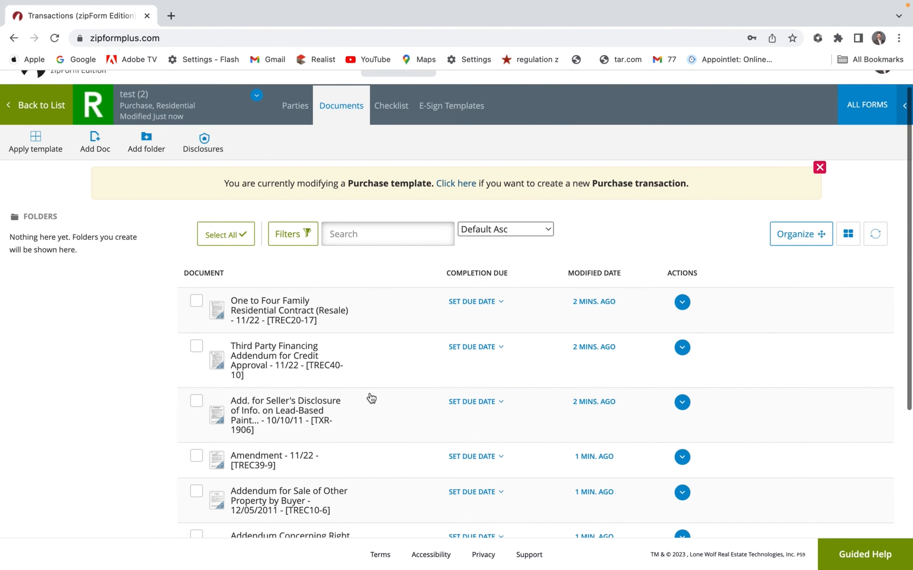
pyautogui.scroll(-5, 372, 398)
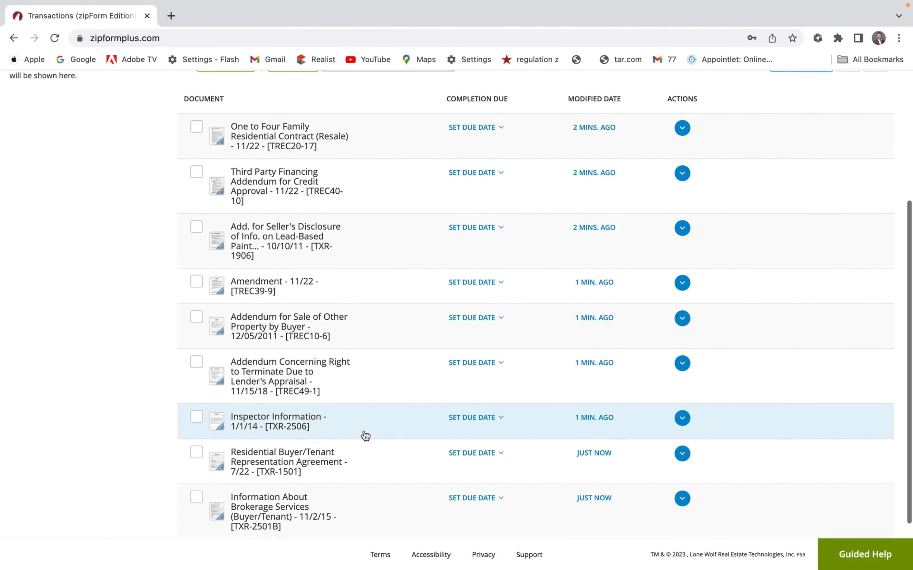
pyautogui.scroll(-2, 365, 436)
pyautogui.click(287, 437)
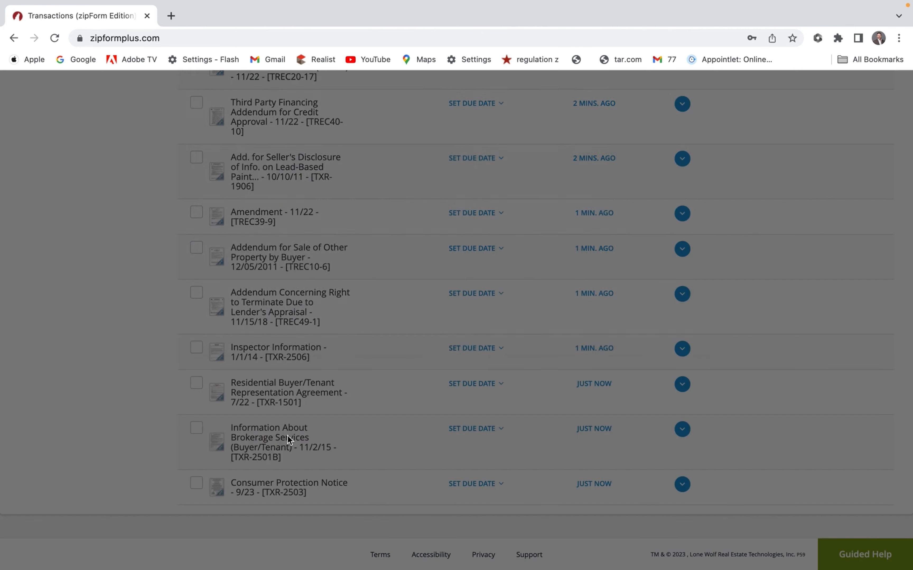
pyautogui.click(315, 230)
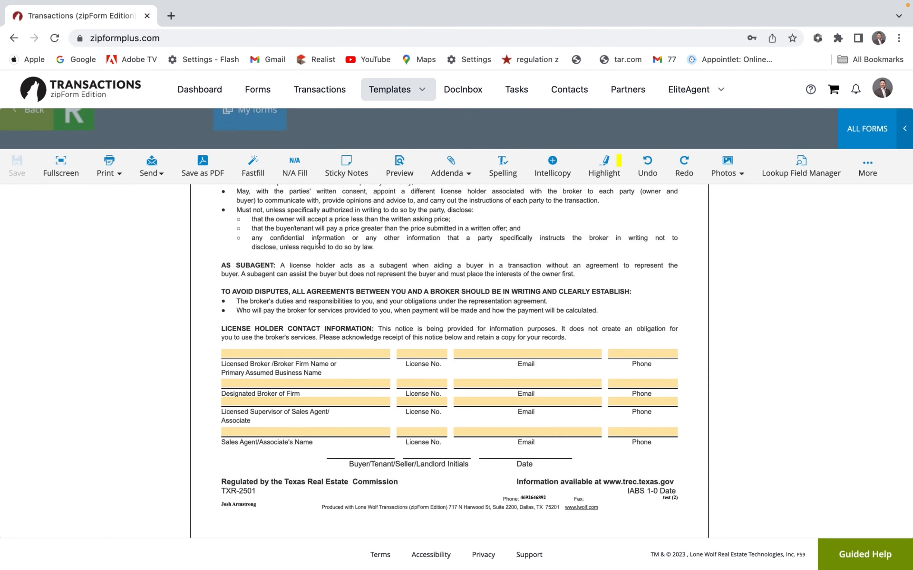
# Fill the licensed broker row with placeholder text: firm name njcvenvue, plus entries for the license number, email and phone.
pyautogui.click(278, 355)
pyautogui.write('njcvenvue')
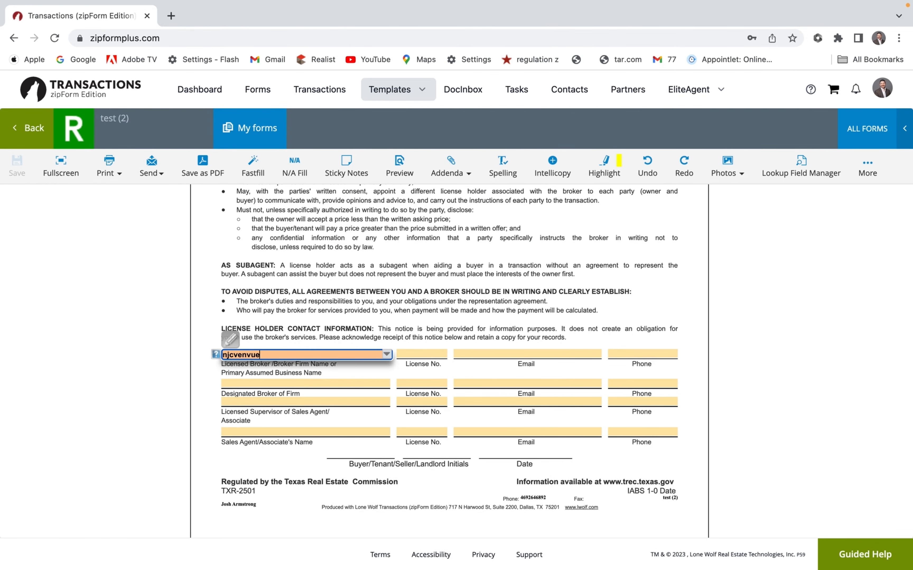
pyautogui.click(422, 354)
pyautogui.write('rev')
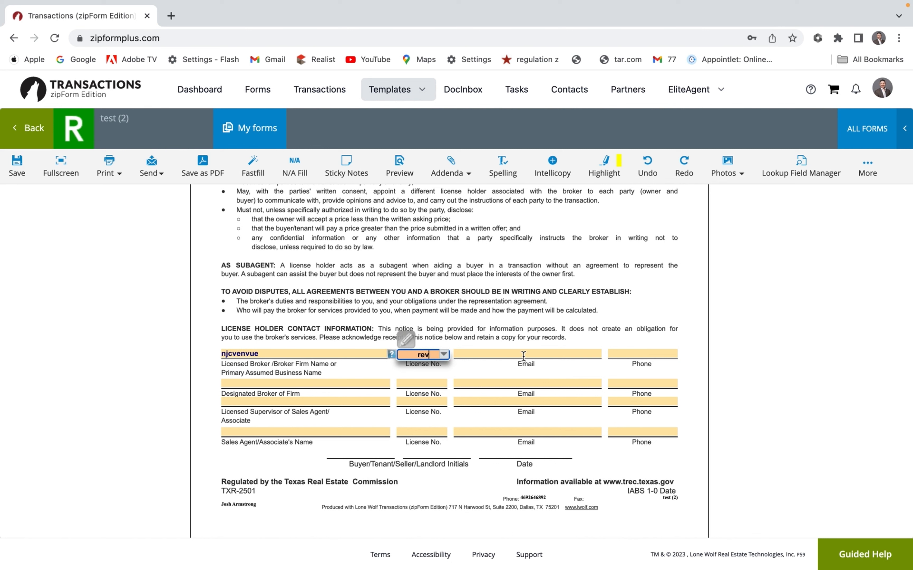
pyautogui.press('Tab')
pyautogui.click(491, 355)
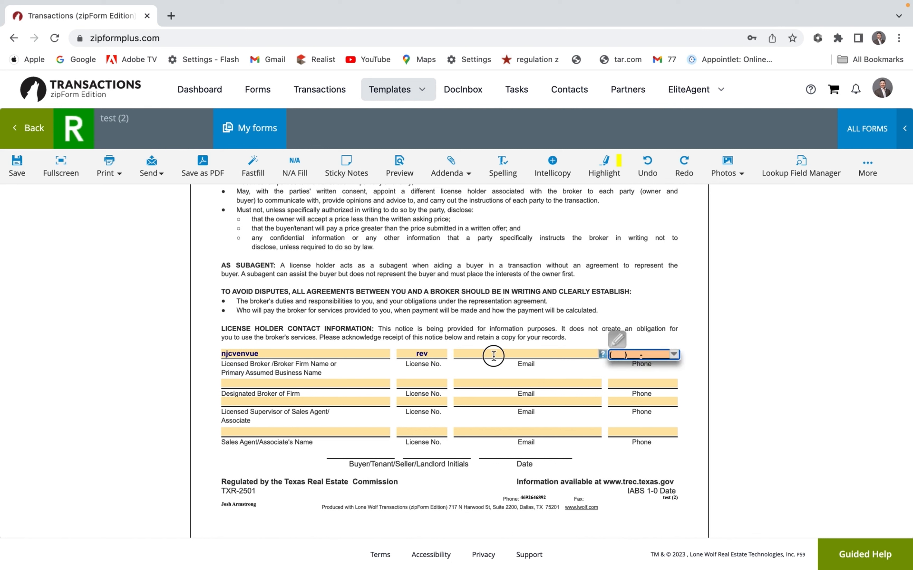
pyautogui.write('rfrg')
pyautogui.click(656, 357)
pyautogui.write('efre')
pyautogui.click(614, 357)
pyautogui.write('frgr')
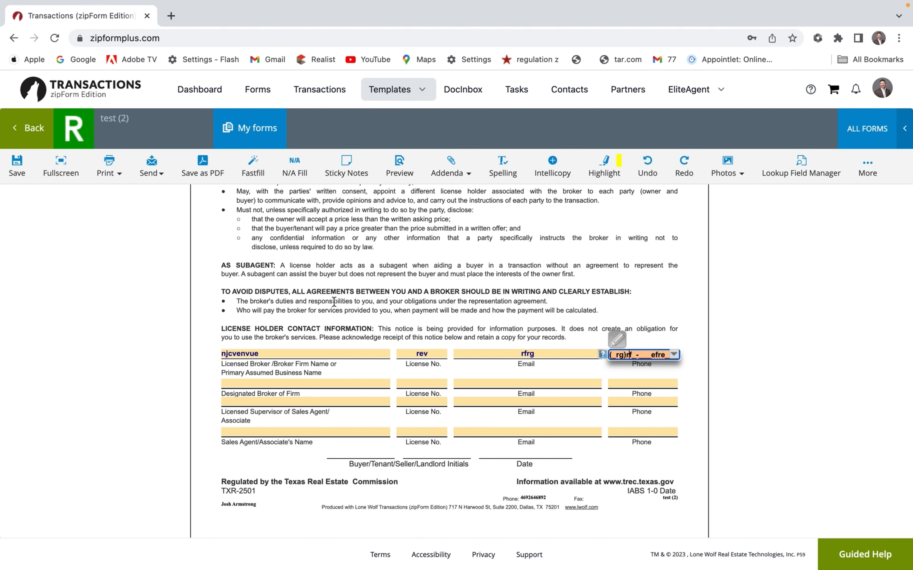
# Save the brokerage services form and go back to the template's documents.
pyautogui.scroll(1, 274, 310)
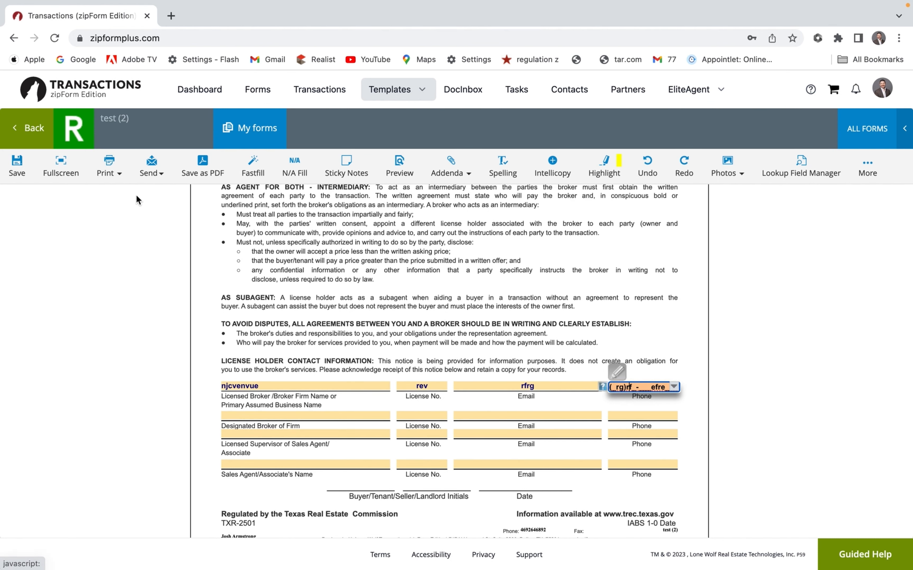
pyautogui.click(18, 172)
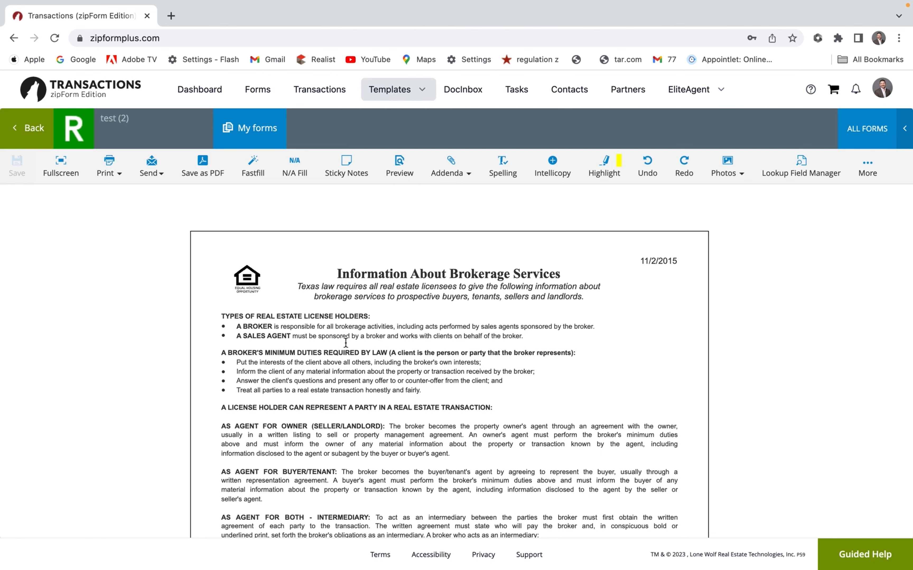
pyautogui.click(23, 136)
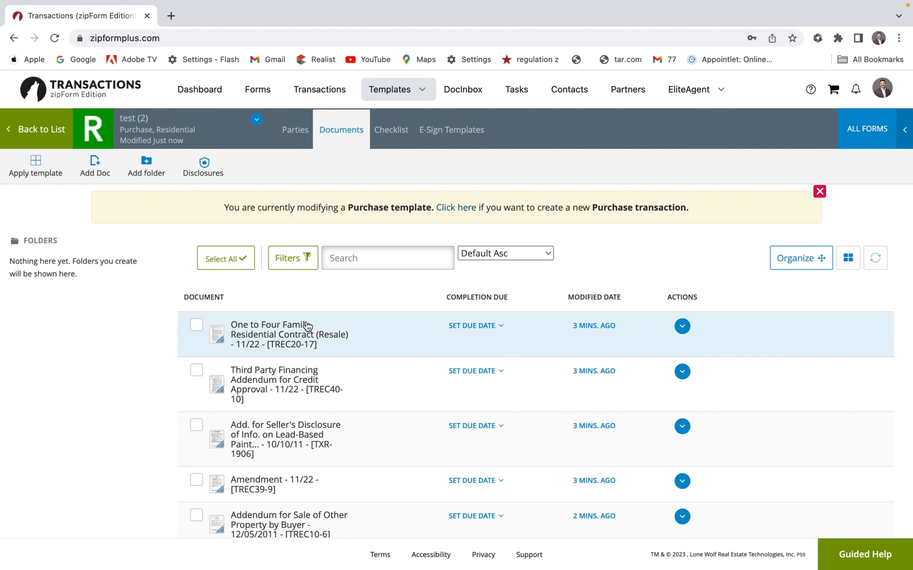
# Reopen the Information About Brokerage Services form in Form Editor Classic and check the saved license holder contact information.
pyautogui.scroll(-5, 321, 370)
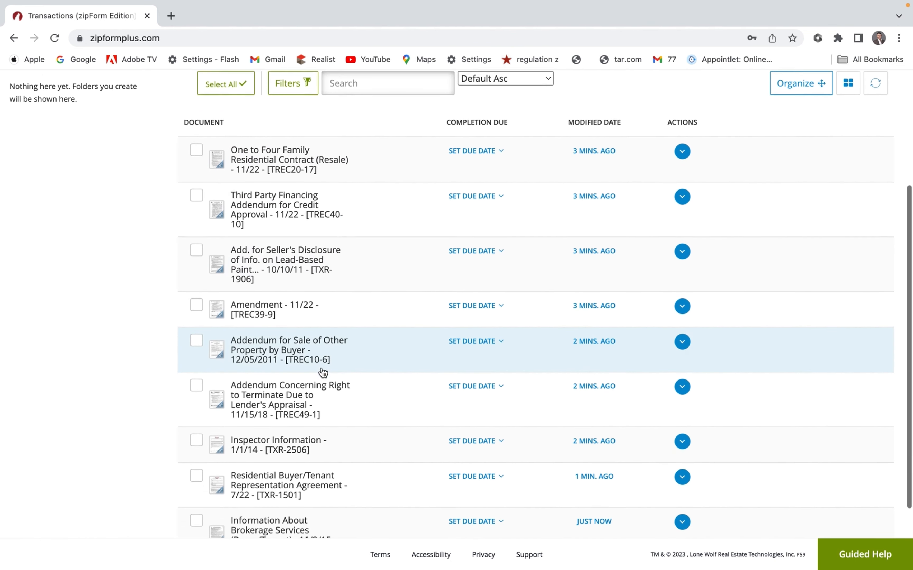
pyautogui.scroll(-1, 323, 372)
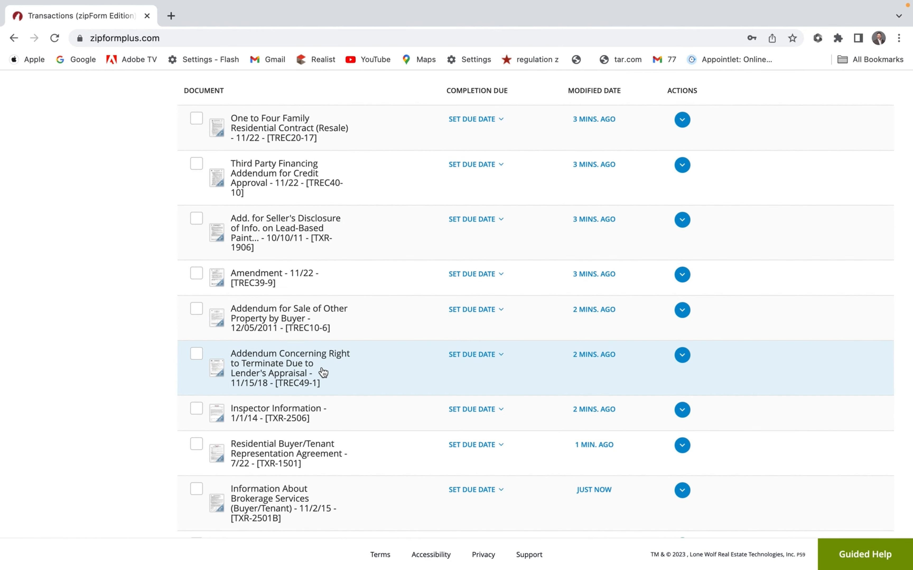
pyautogui.scroll(-3, 321, 368)
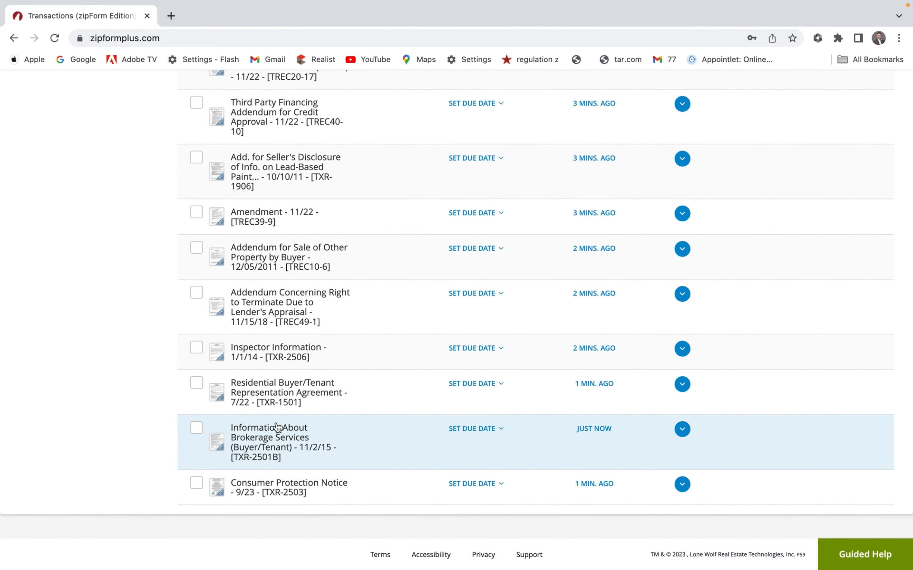
pyautogui.click(289, 438)
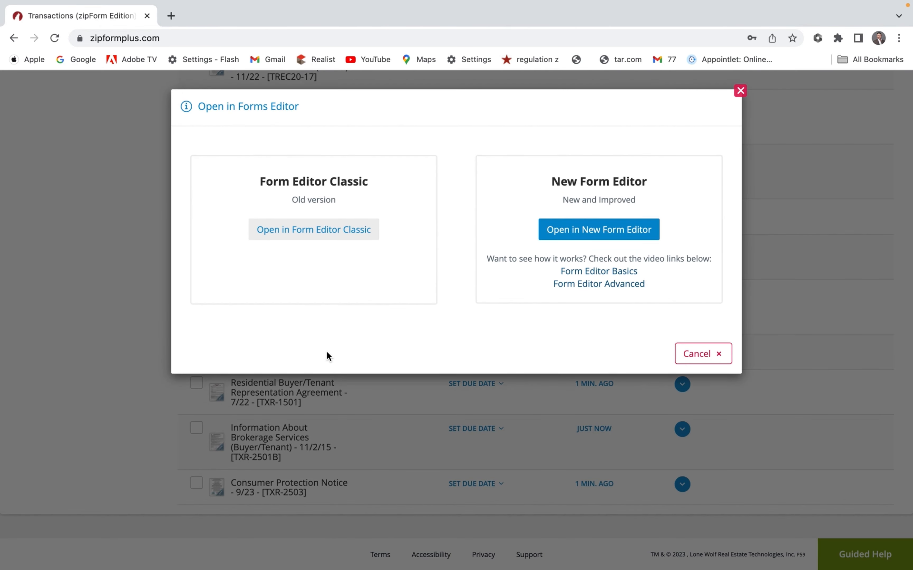
pyautogui.click(323, 230)
pyautogui.scroll(-10, 382, 344)
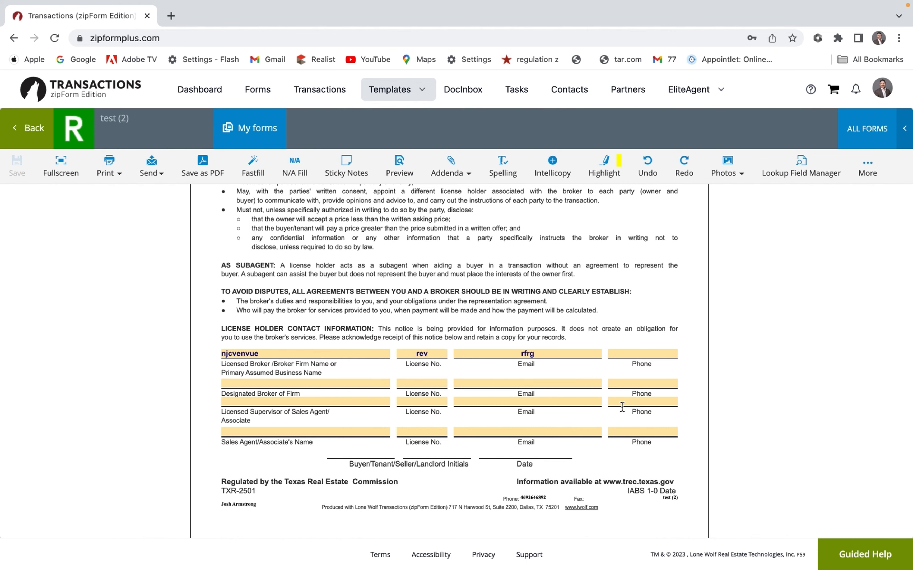
pyautogui.scroll(8, 491, 400)
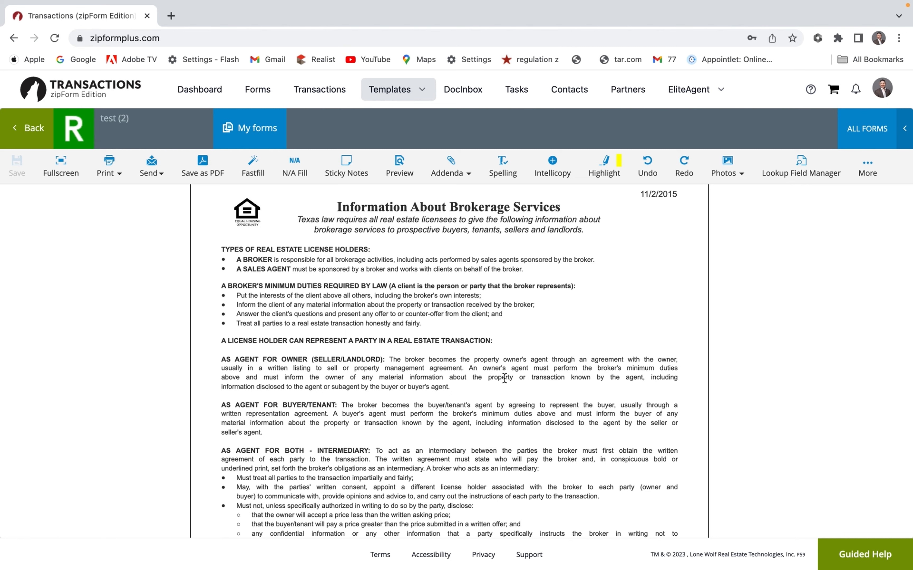
pyautogui.scroll(-8, 502, 381)
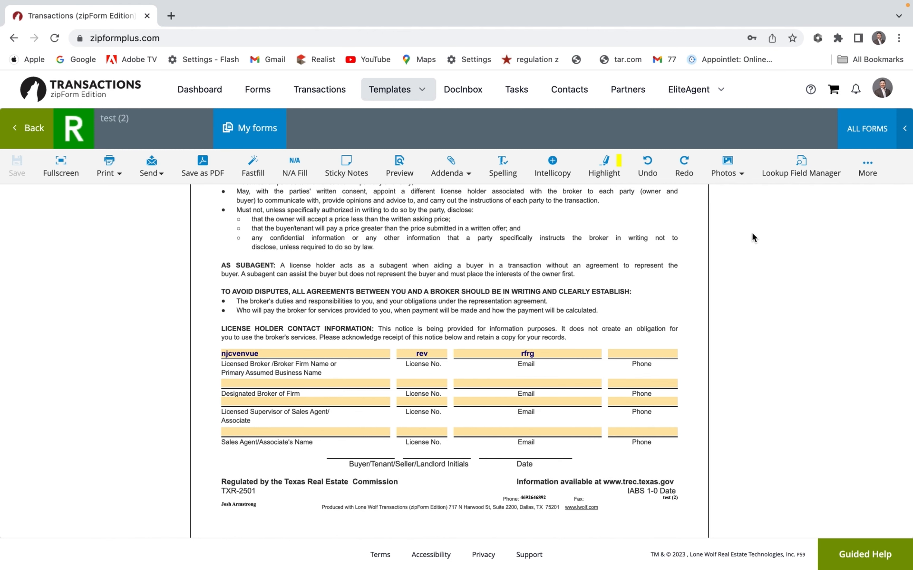
# Search the form libraries for "check", add the Residential Listing Checklist to the template and close the libraries.
pyautogui.click(860, 130)
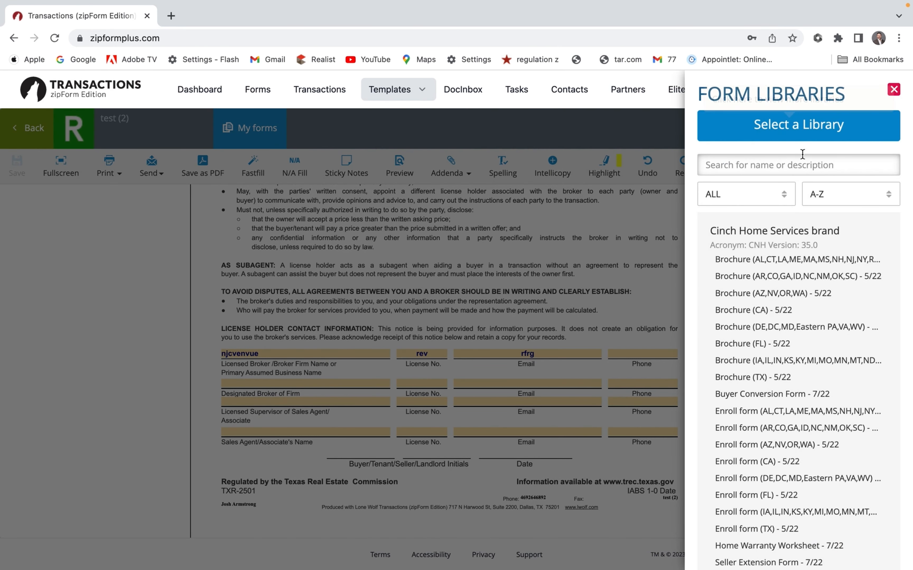
pyautogui.click(741, 164)
pyautogui.write('che')
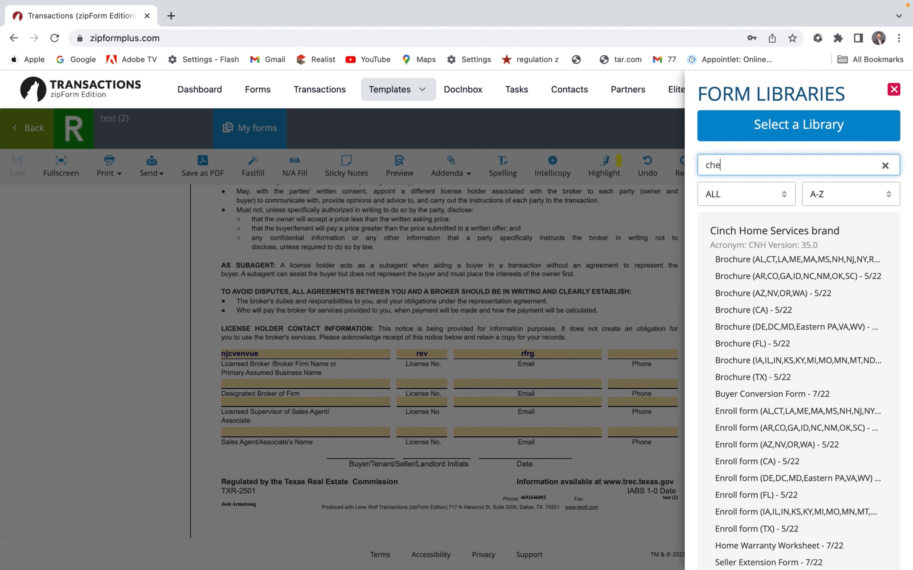
pyautogui.write('ck')
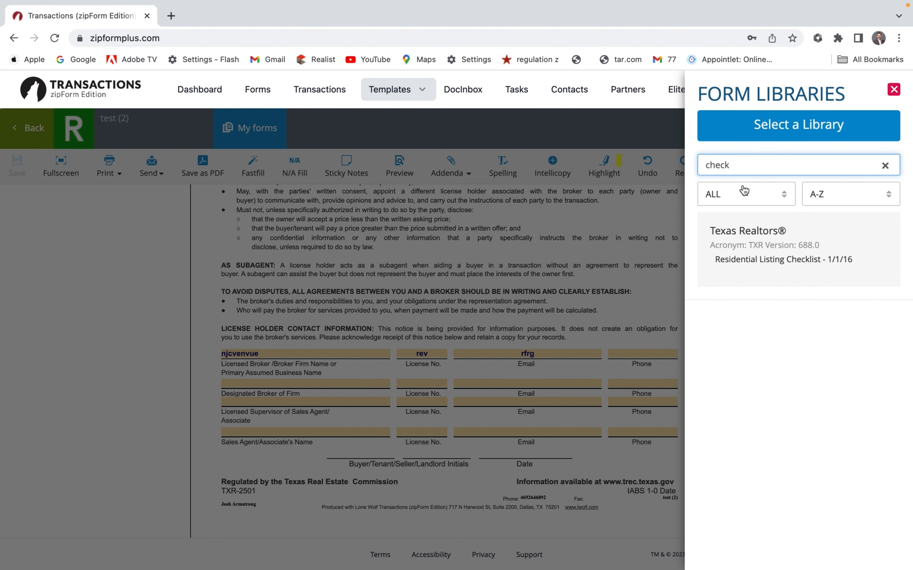
pyautogui.click(787, 262)
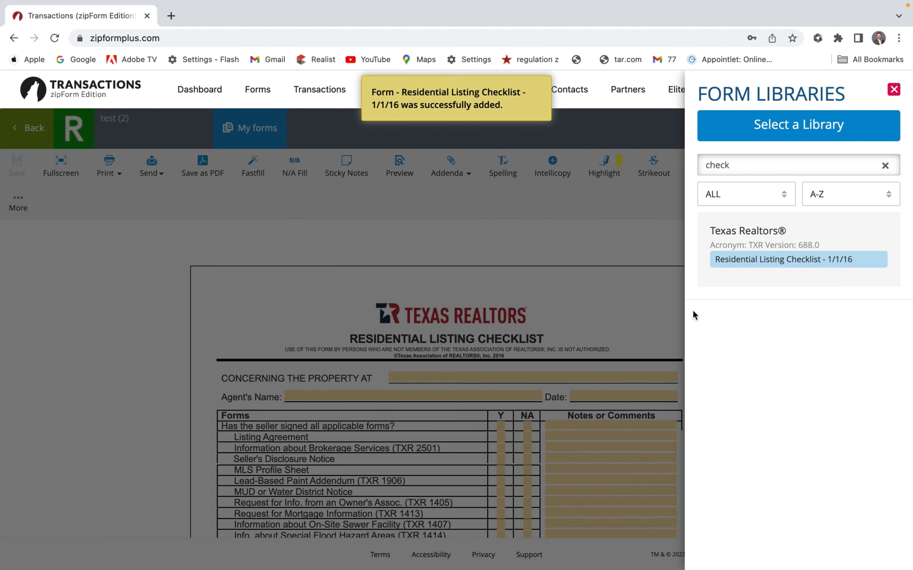
pyautogui.click(590, 288)
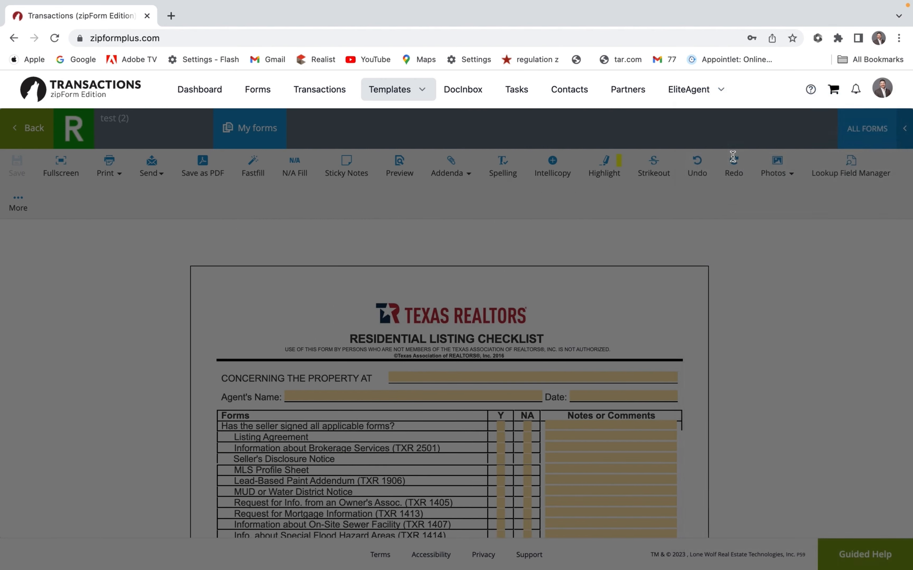
# Review both pages of the Residential Listing Checklist, including the forms, seller information and listing agent items.
pyautogui.scroll(-5, 680, 342)
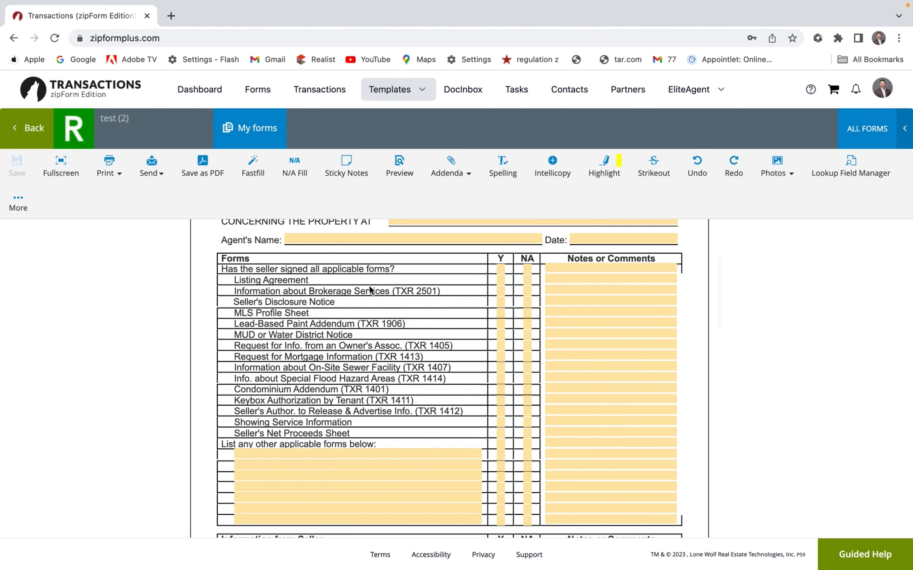
pyautogui.scroll(-1, 529, 340)
pyautogui.scroll(-10, 530, 340)
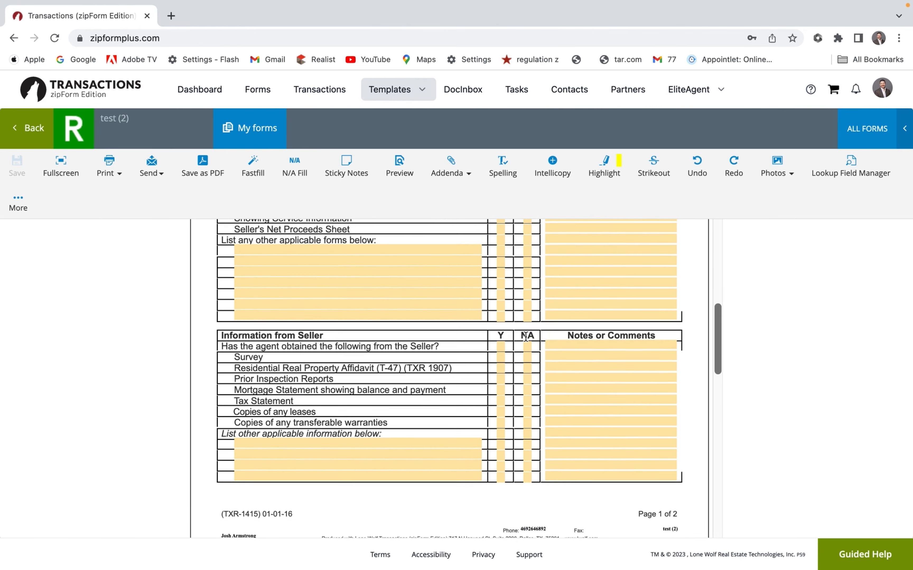
pyautogui.scroll(-10, 524, 338)
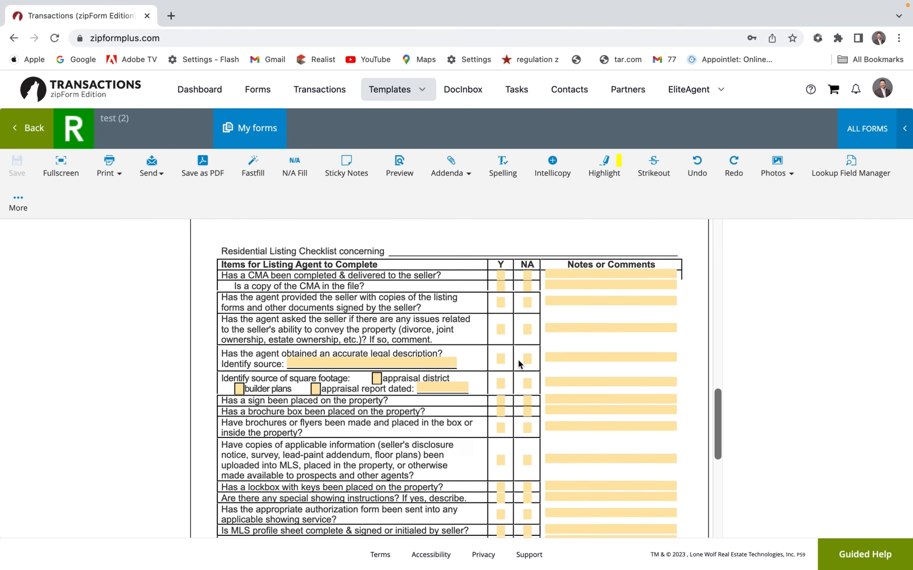
pyautogui.scroll(-3, 515, 365)
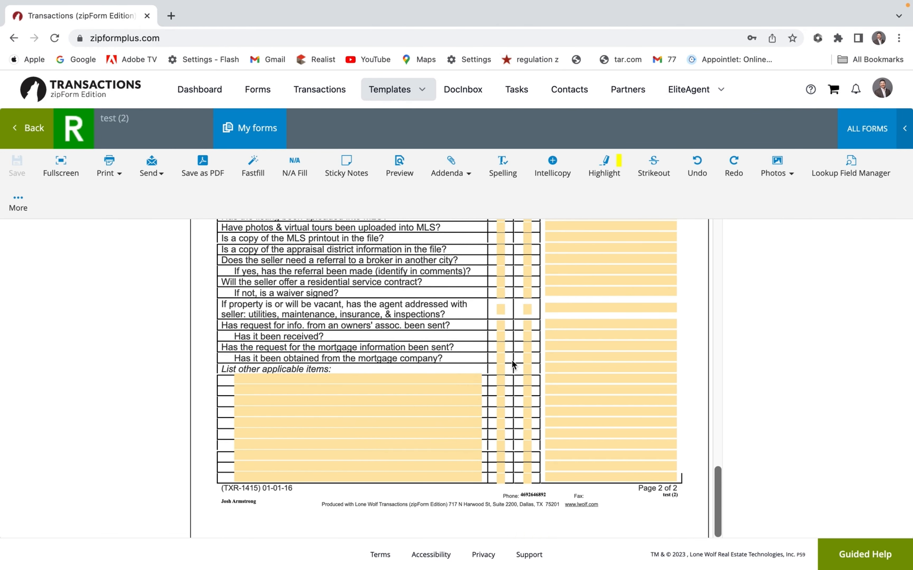